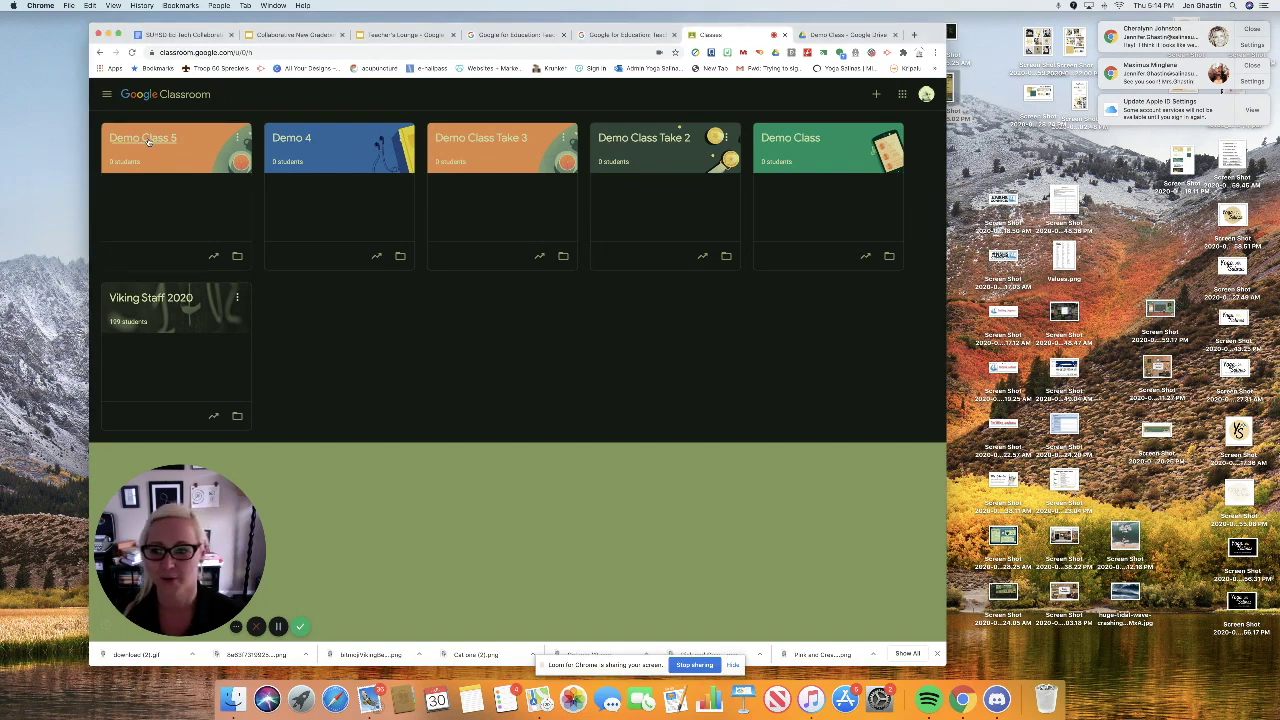
- Open Demo Class 5, generate its Meet link, and save it with the link visible to students
{"action": "left_click", "coordinate": [148, 140]}
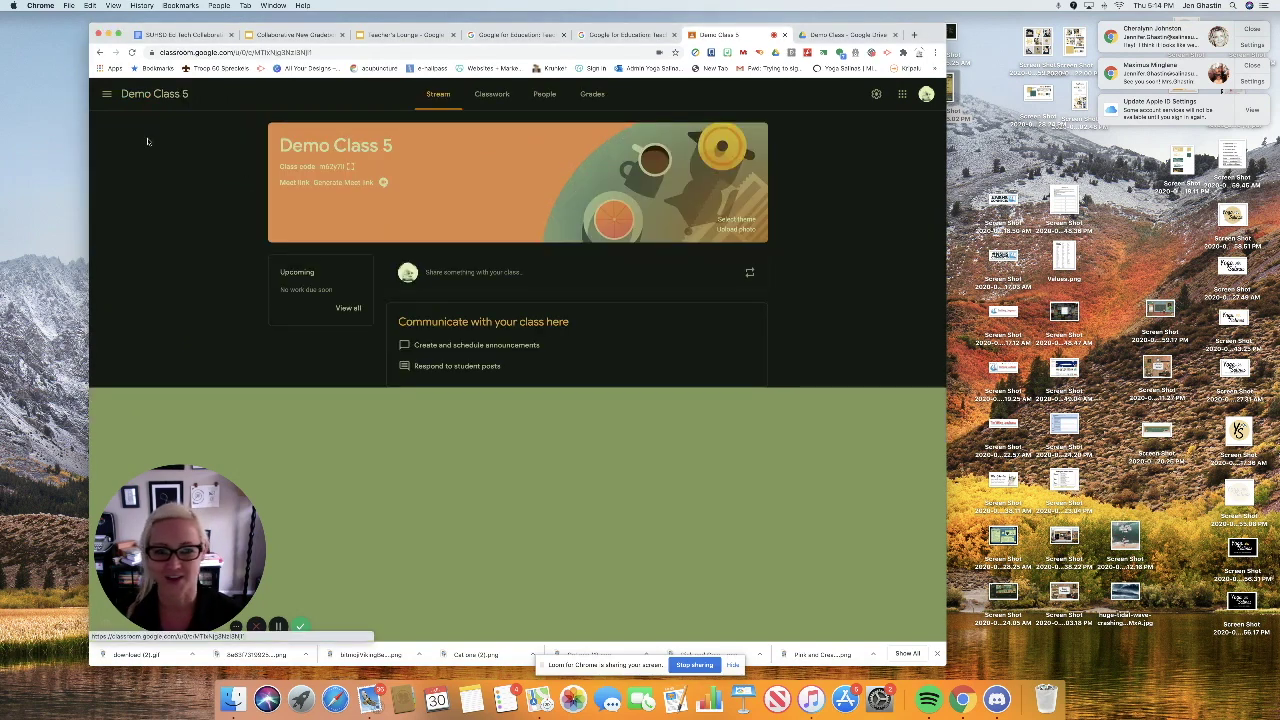
{"action": "left_click", "coordinate": [358, 184]}
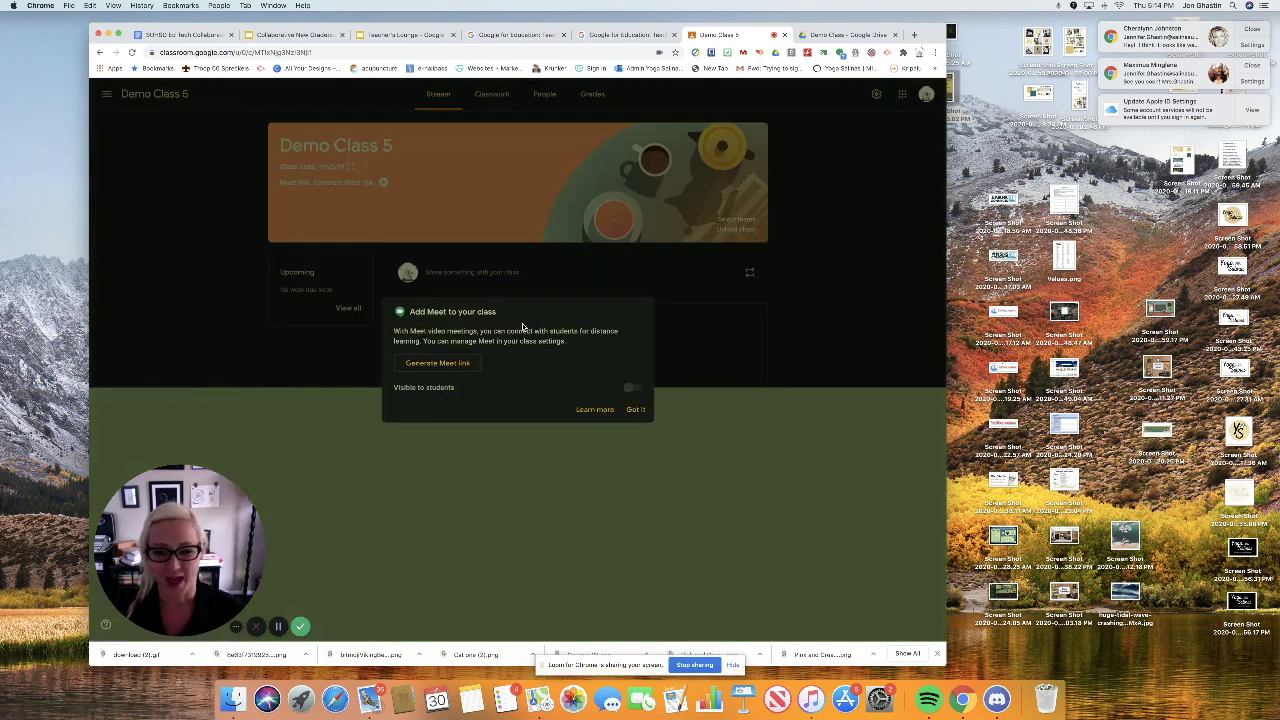
{"action": "left_click", "coordinate": [454, 365]}
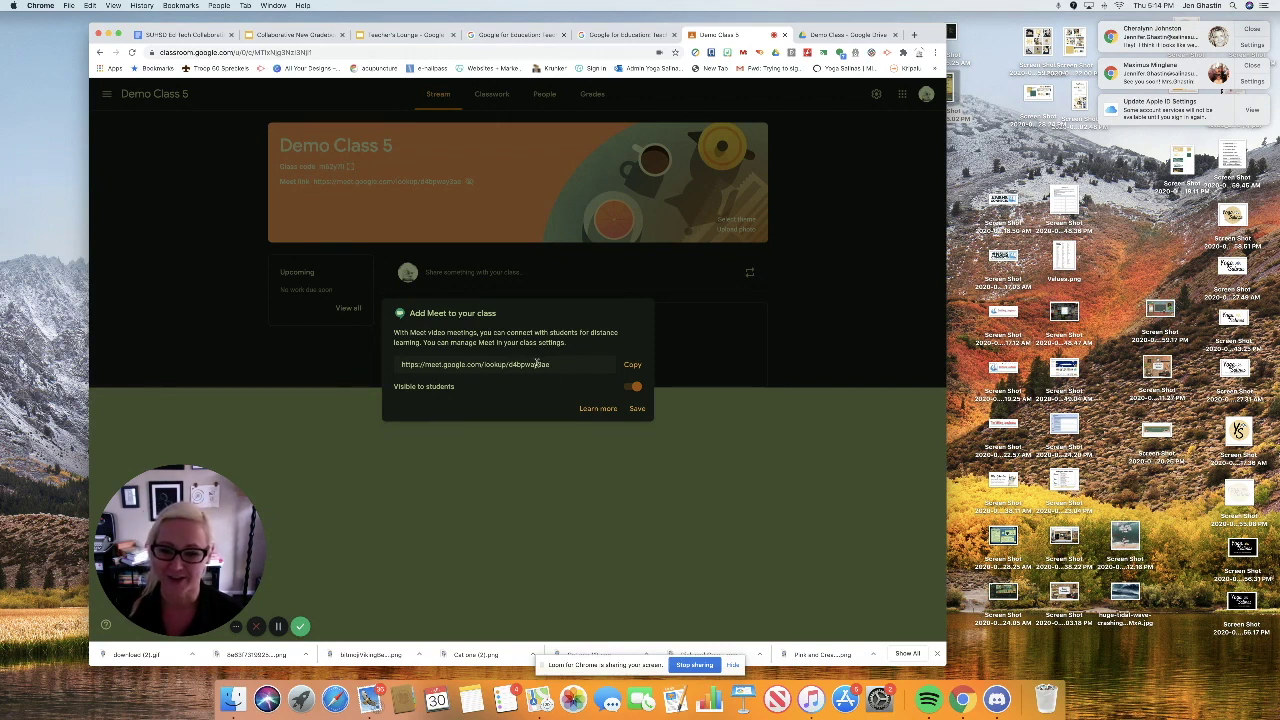
{"action": "left_click", "coordinate": [638, 410]}
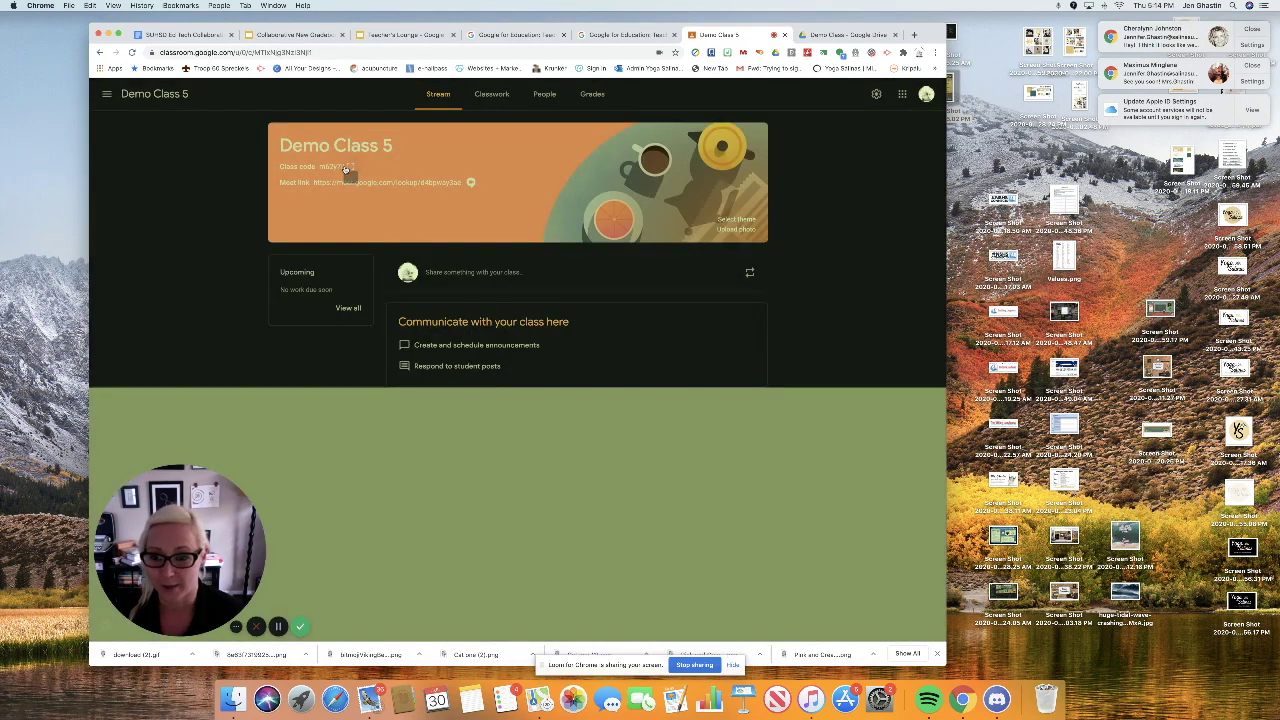
- Copy the class code from the Demo Class 5 banner, send it to the colleague's Hangouts conversation, and close the chat window
{"action": "double_click", "coordinate": [333, 167]}
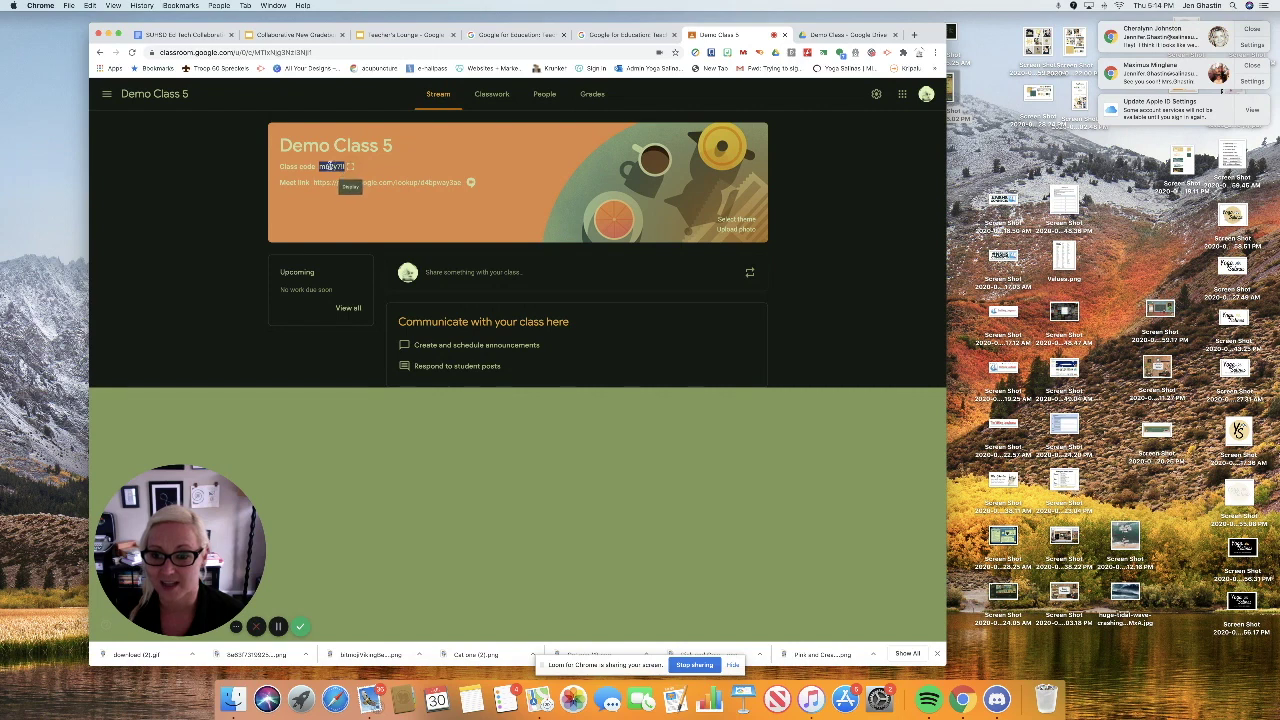
{"action": "right_click", "coordinate": [334, 166]}
{"action": "left_click", "coordinate": [347, 186]}
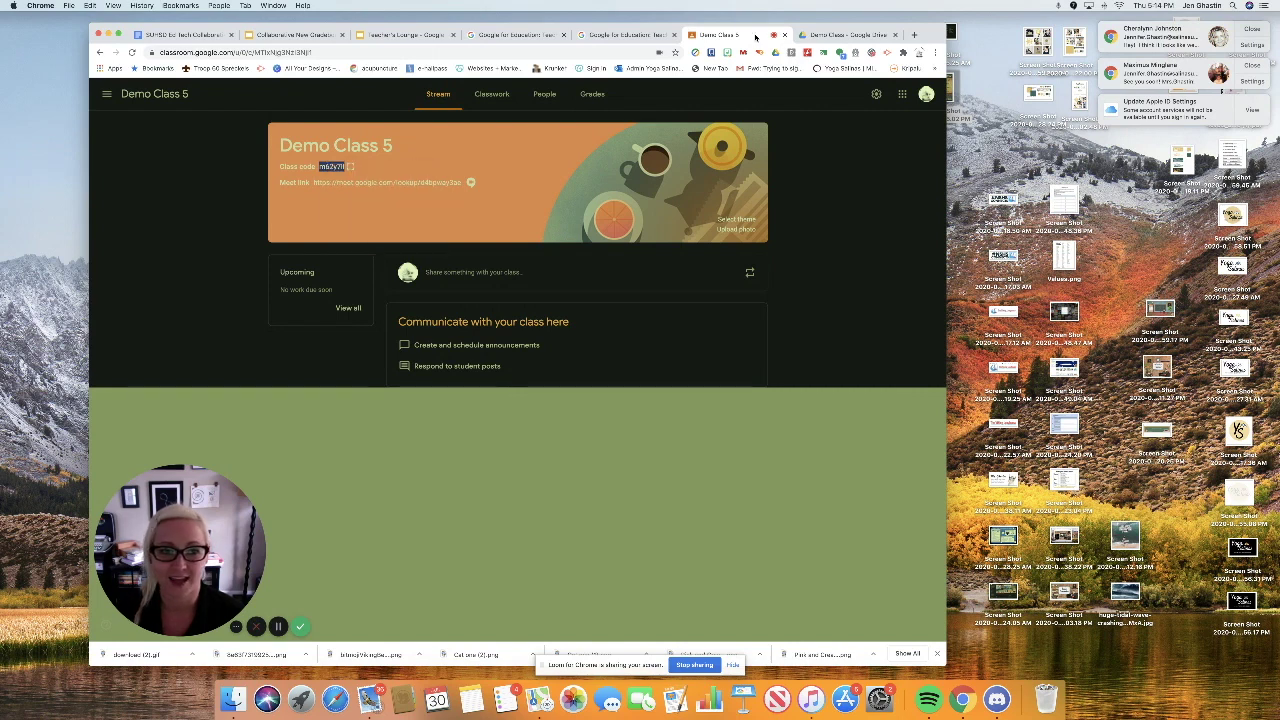
{"action": "left_click", "coordinate": [840, 53]}
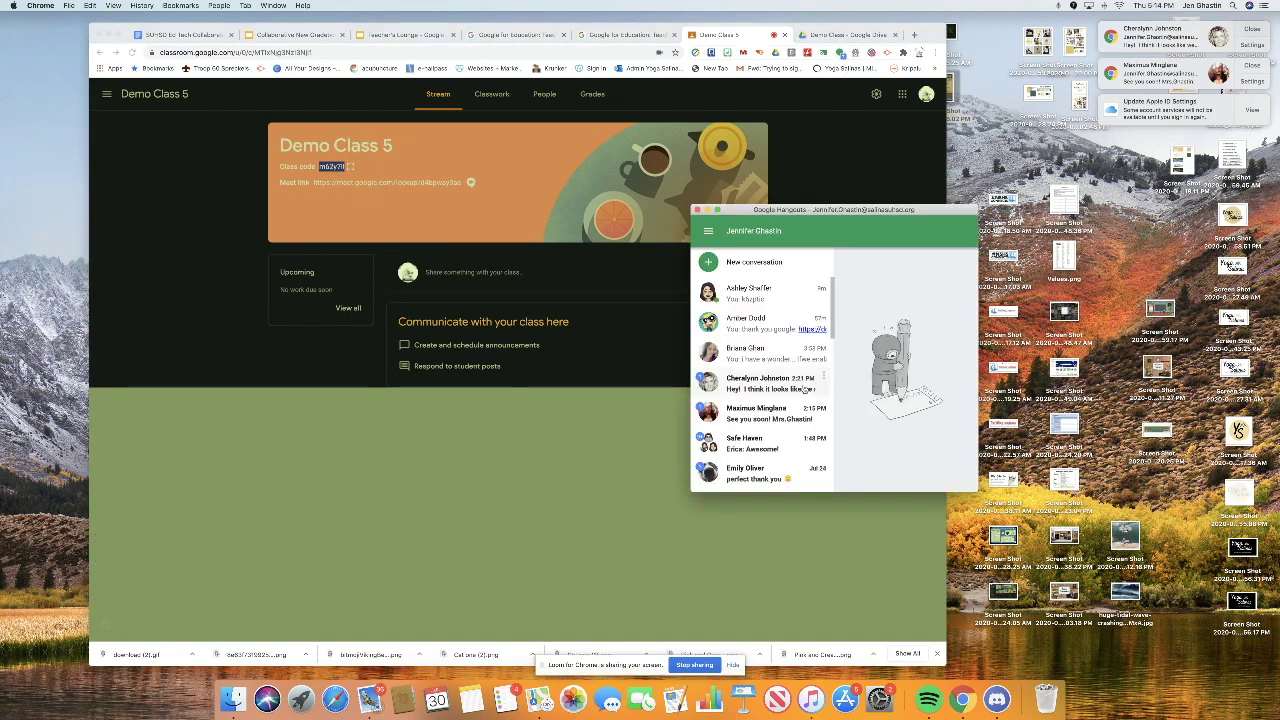
{"action": "left_click", "coordinate": [748, 292]}
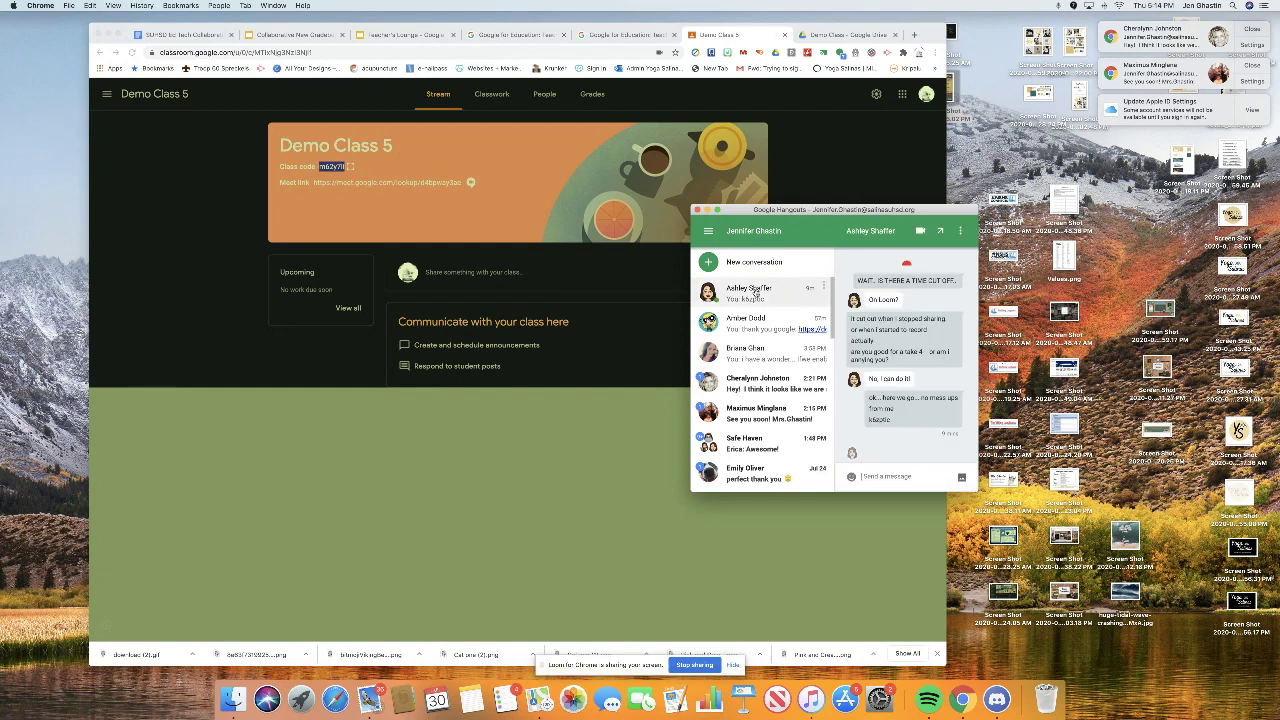
{"action": "right_click", "coordinate": [885, 477]}
{"action": "left_click", "coordinate": [905, 540]}
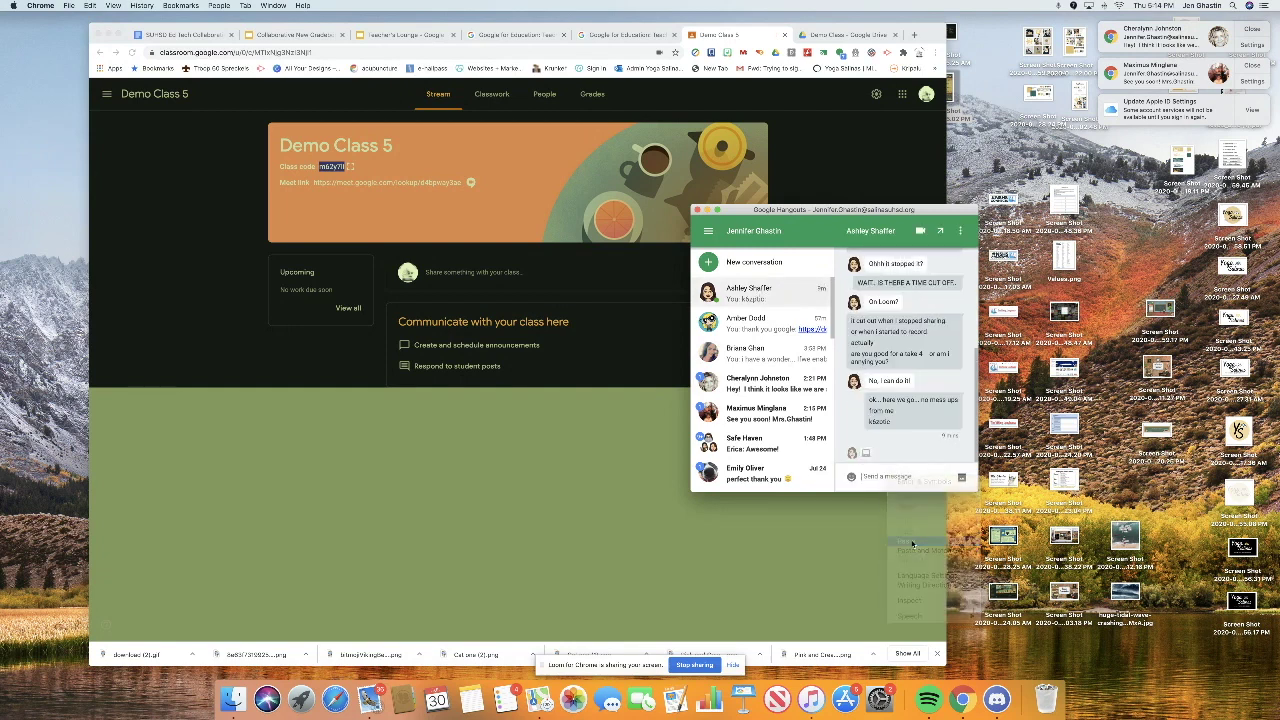
{"action": "key", "text": "Return"}
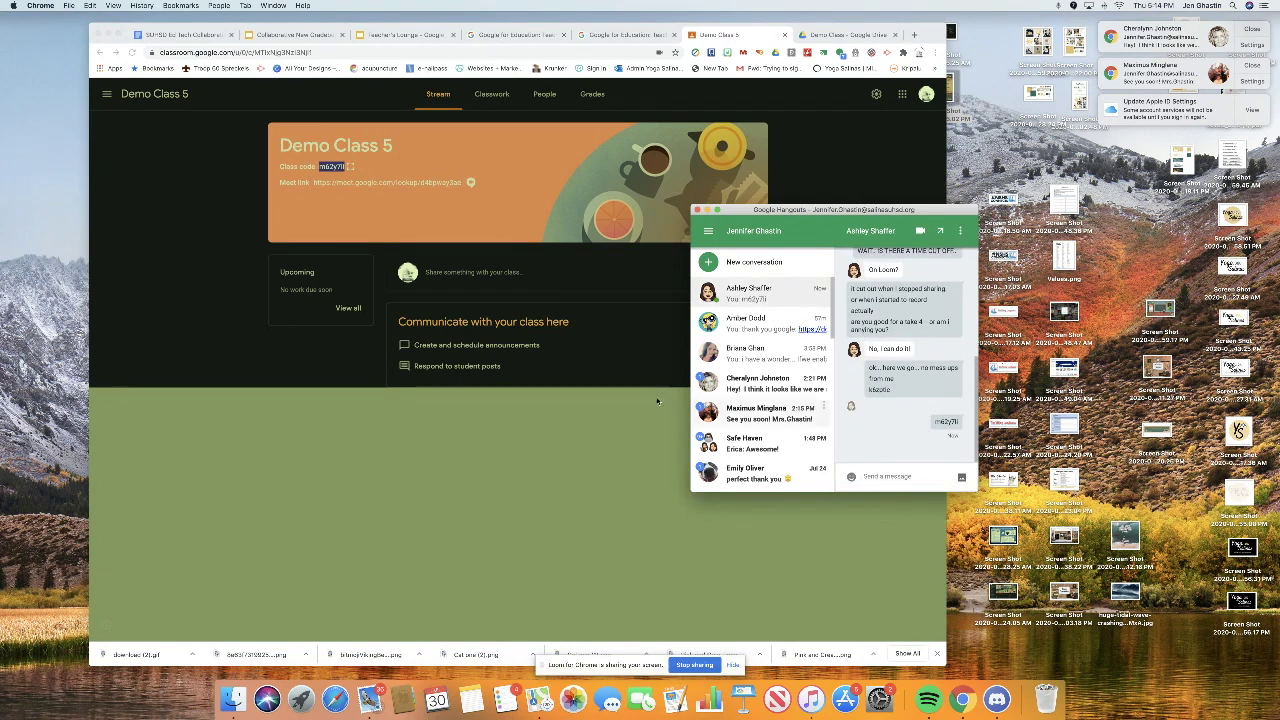
{"action": "left_click", "coordinate": [698, 211]}
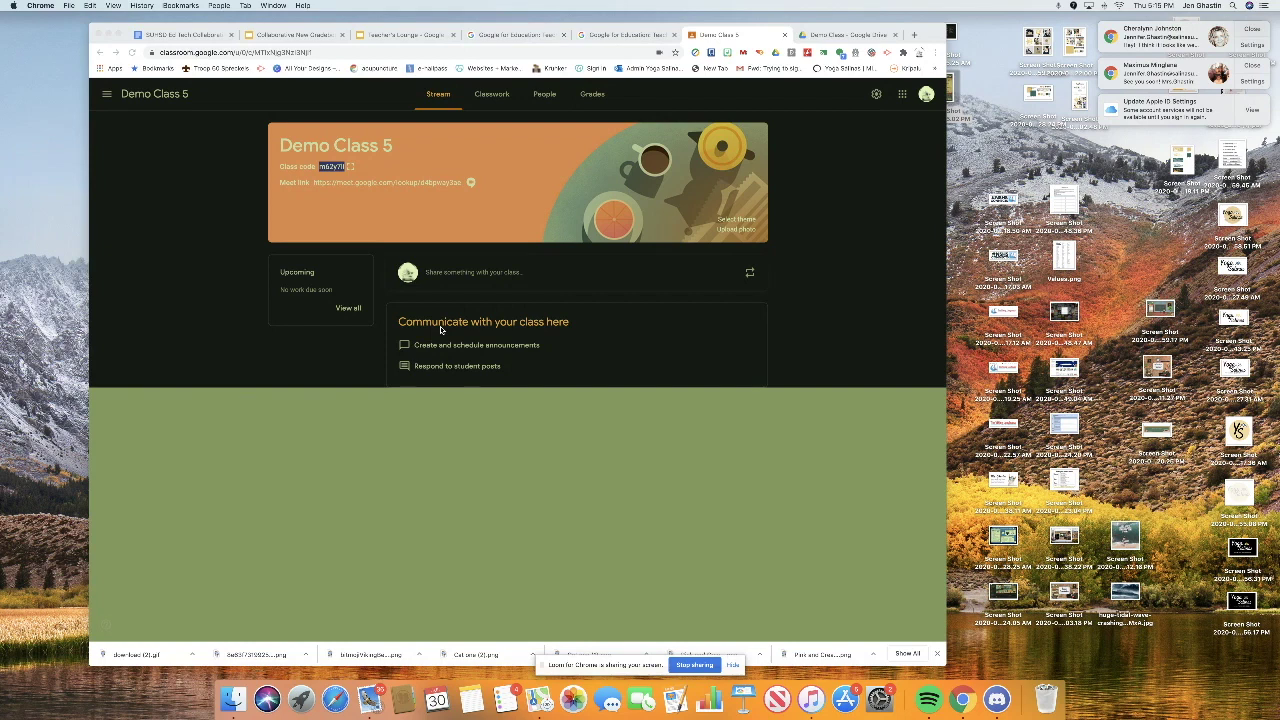
- Join the class video meeting through the Meet link on the class banner and show the participant list
{"action": "left_click", "coordinate": [434, 184]}
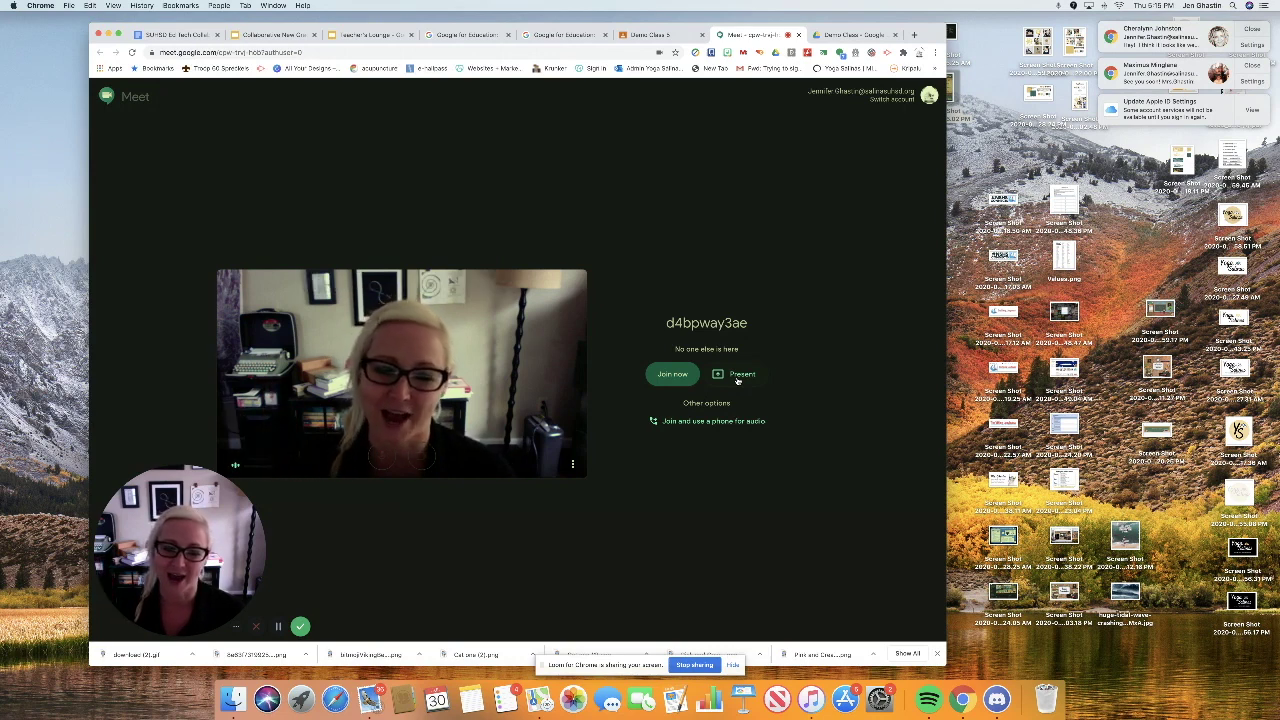
{"action": "left_click", "coordinate": [672, 374]}
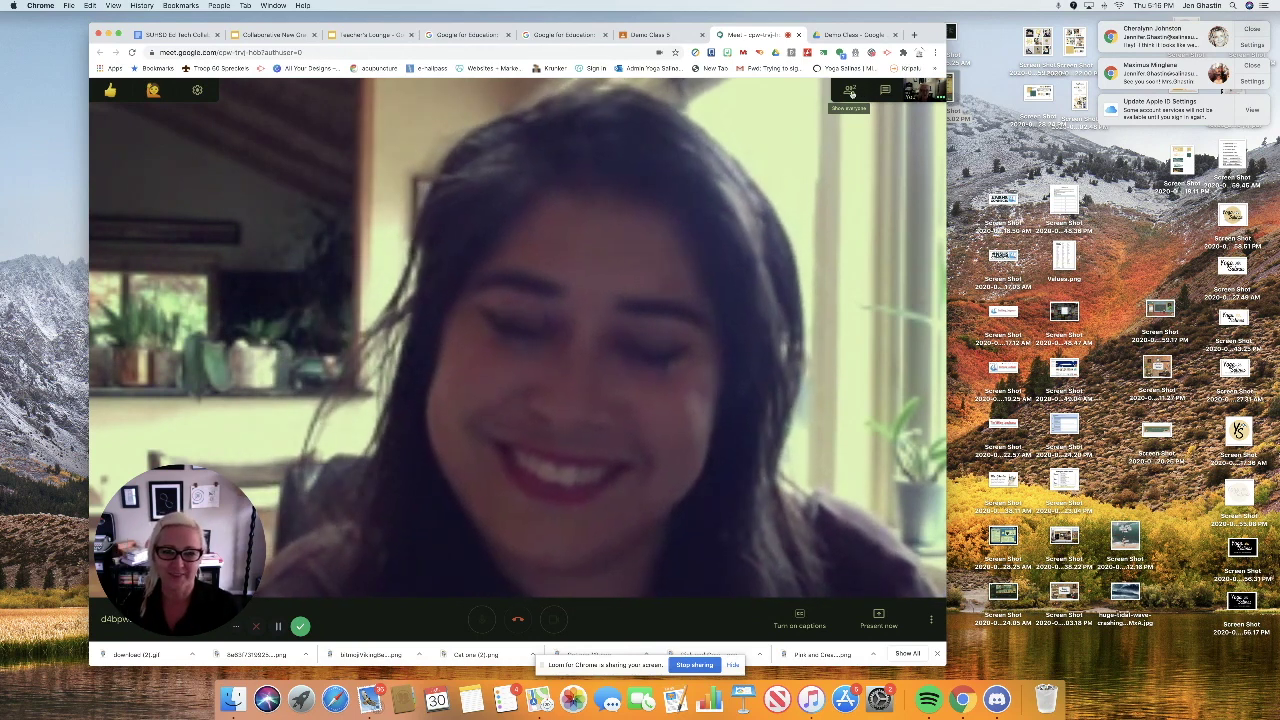
{"action": "left_click", "coordinate": [850, 92]}
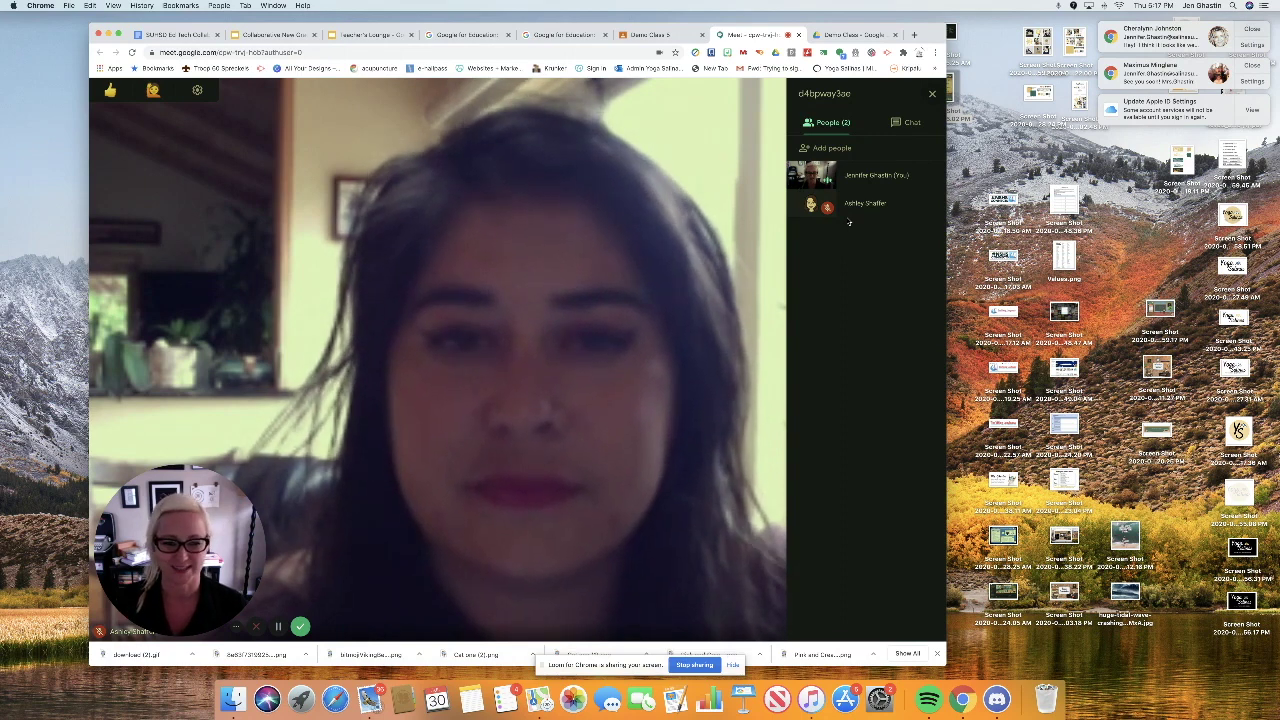
- Send the message "How are you?" to everyone in the meeting chat
{"action": "left_click", "coordinate": [913, 123]}
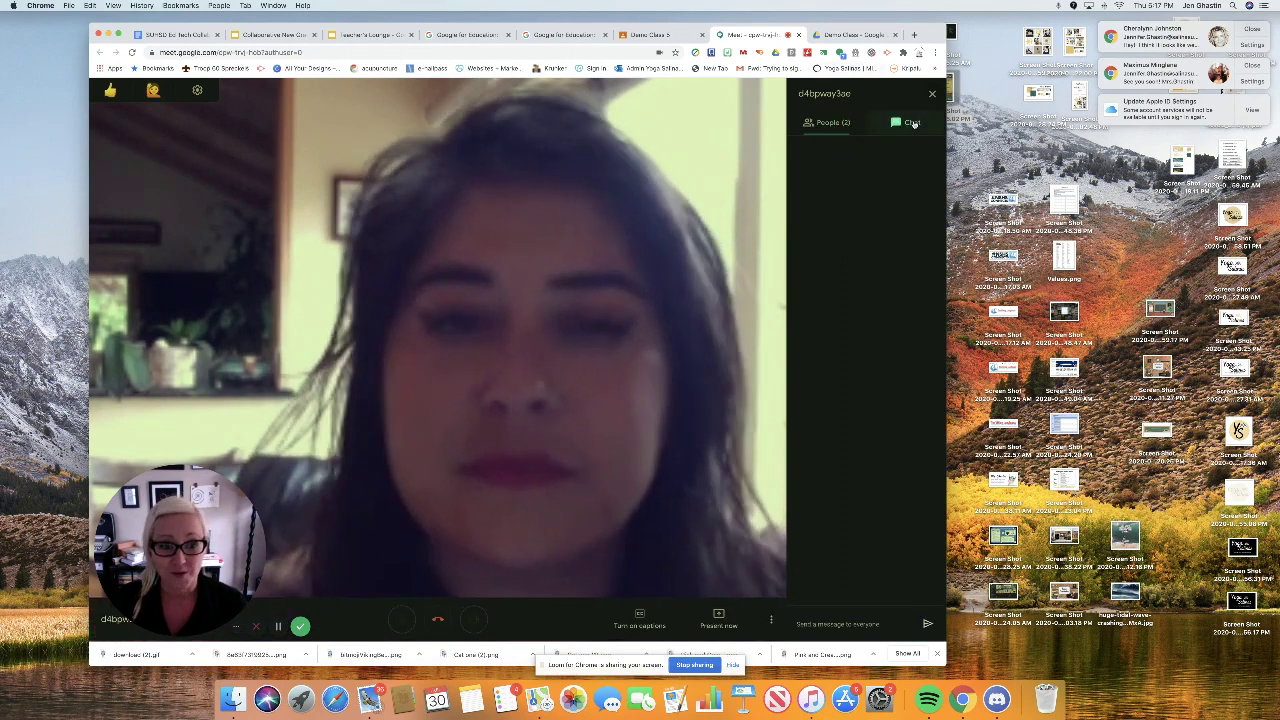
{"action": "left_click", "coordinate": [816, 625]}
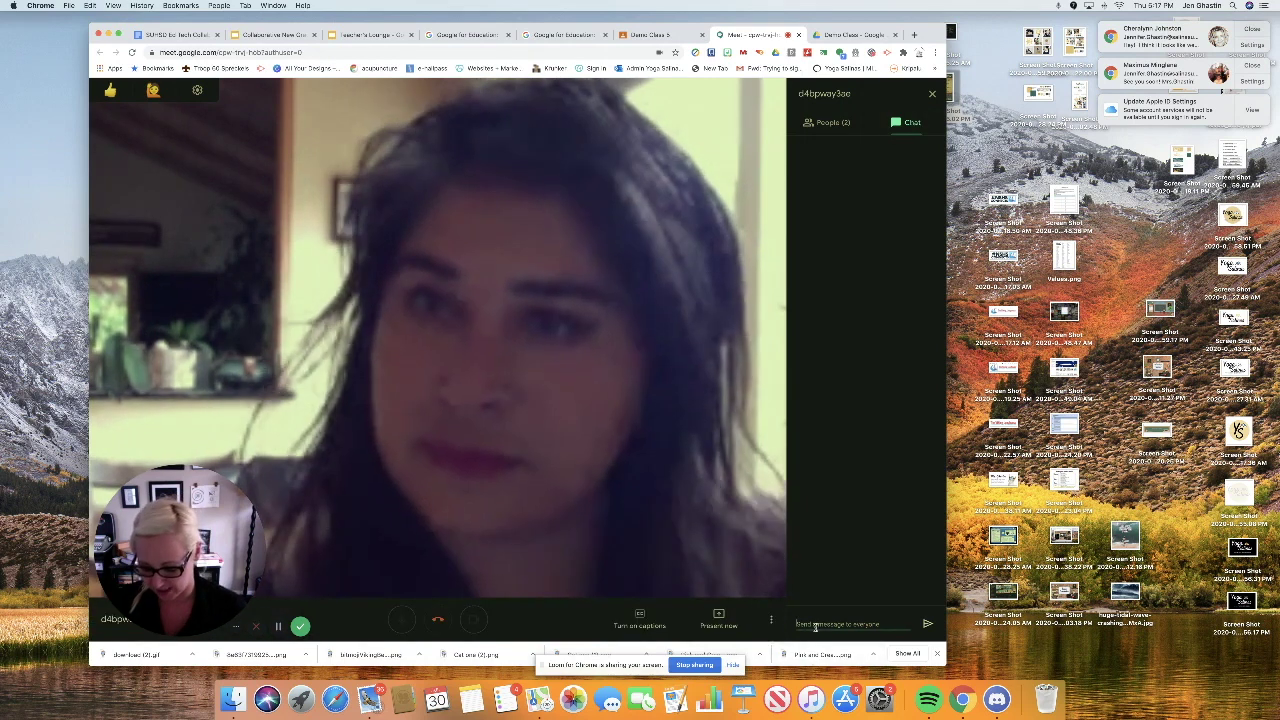
{"action": "type", "text": "How are yo"}
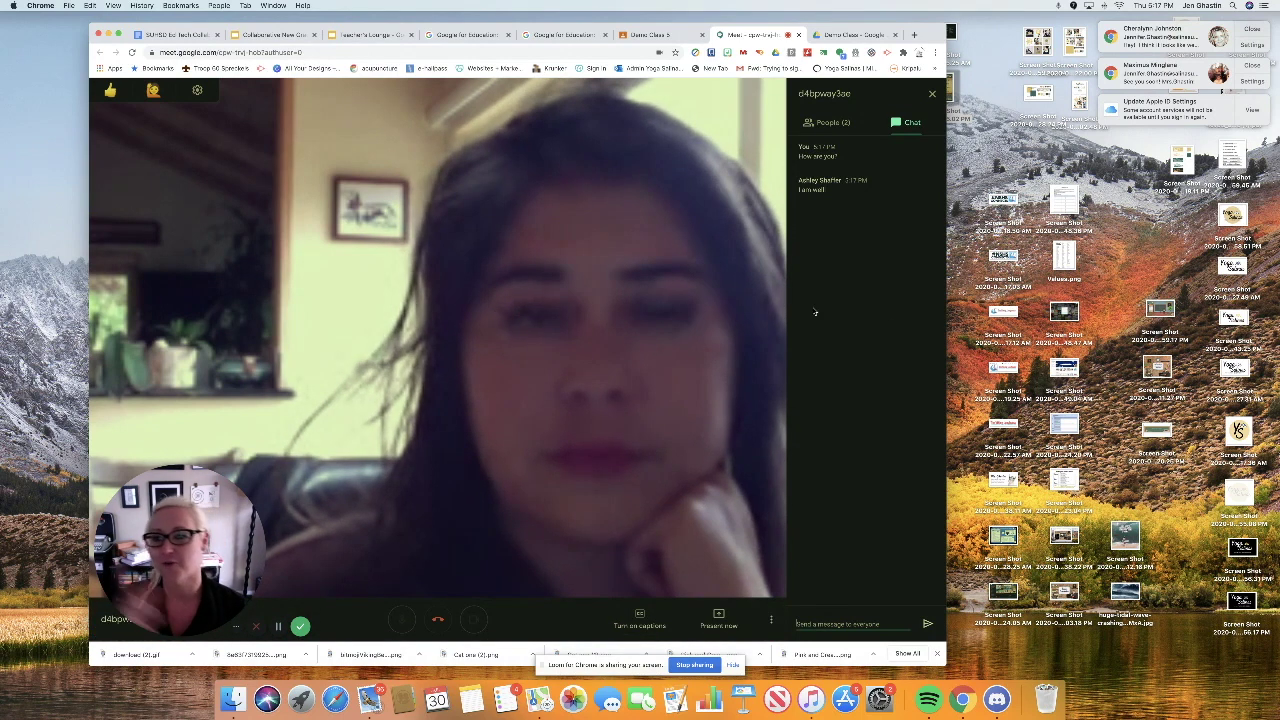
- Go to the Chrome Web Store in a new browser tab and search it for "nod"
{"action": "mouse_move", "coordinate": [115, 94]}
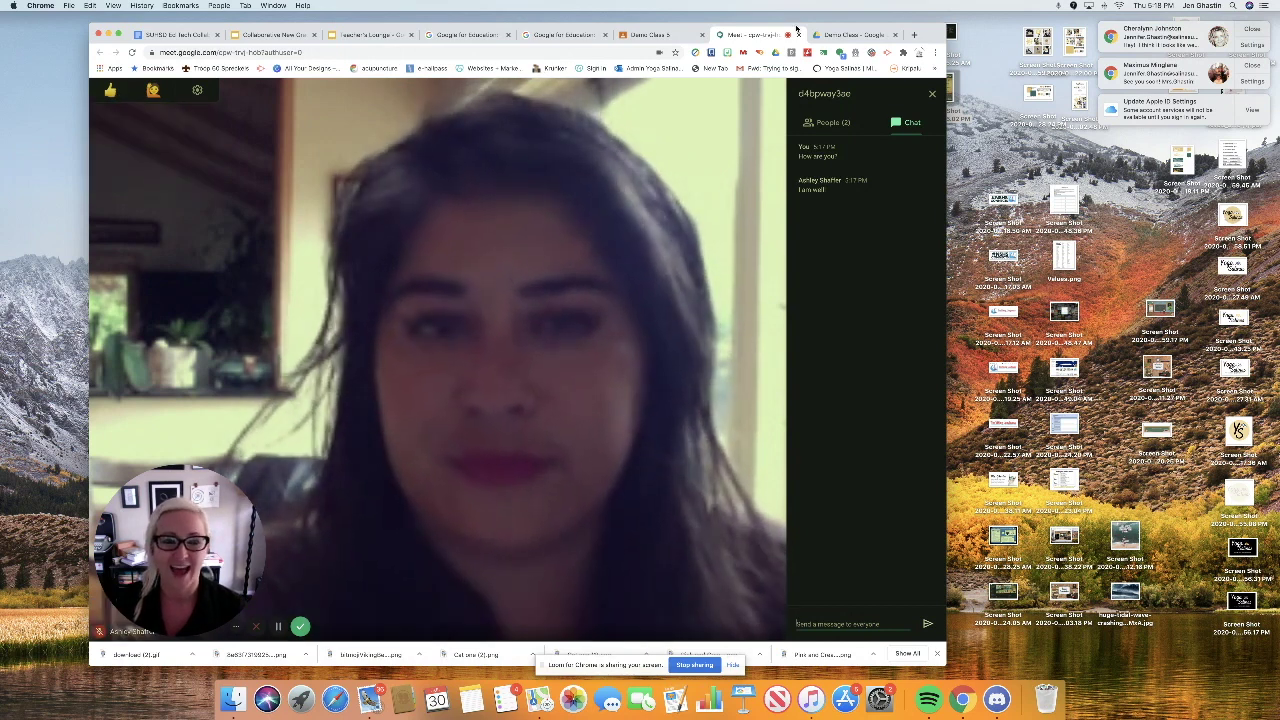
{"action": "left_click", "coordinate": [914, 36]}
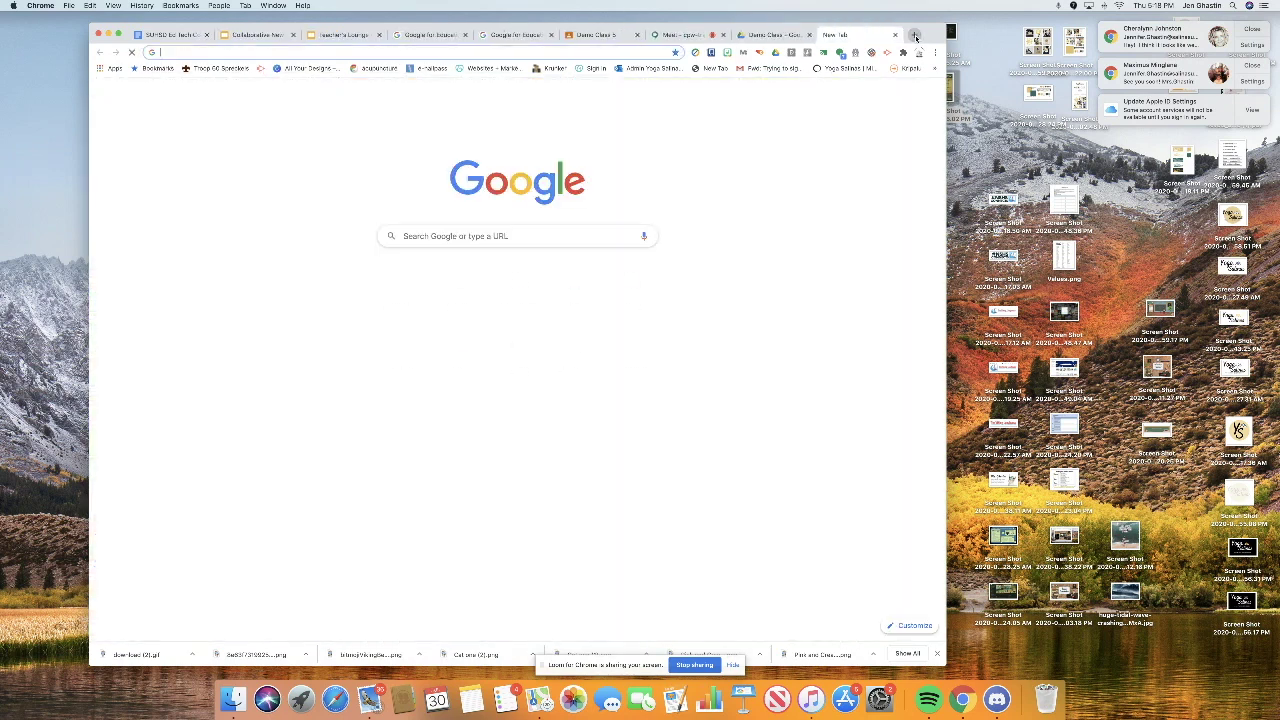
{"action": "type", "text": "chrome"}
{"action": "key", "text": "Return"}
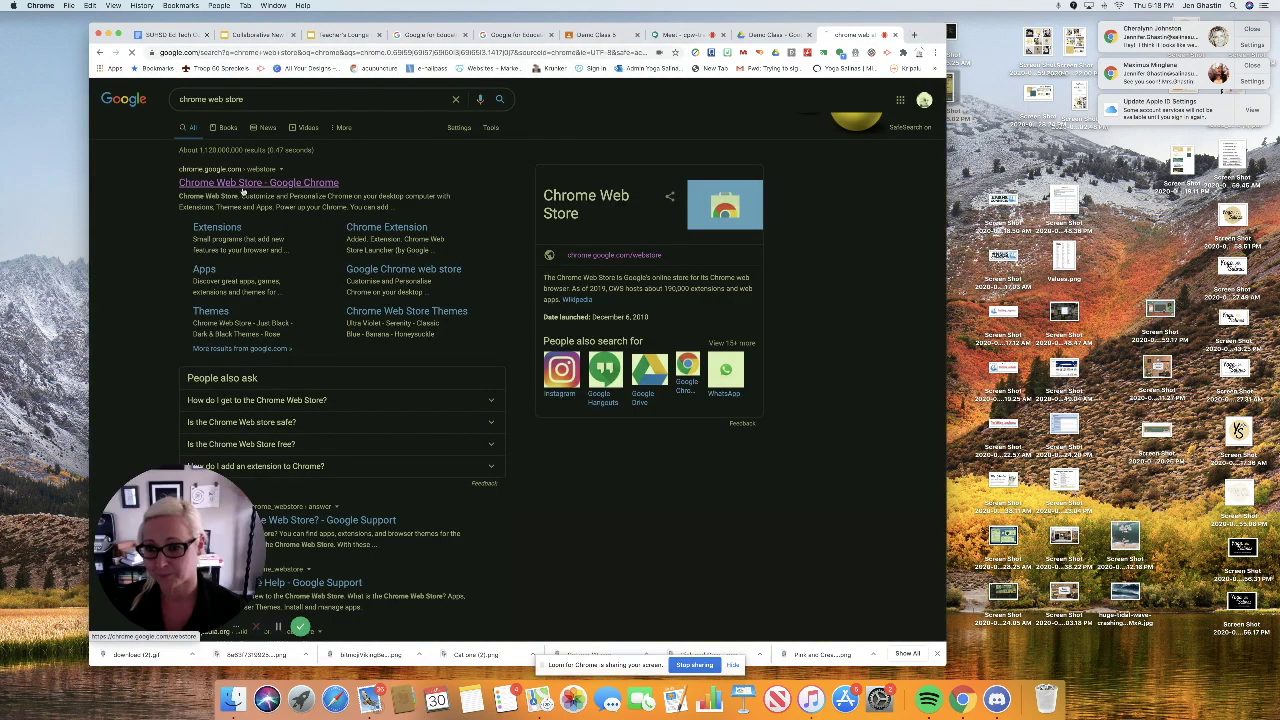
{"action": "left_click", "coordinate": [242, 190]}
{"action": "left_click", "coordinate": [248, 143]}
{"action": "type", "text": "n"}
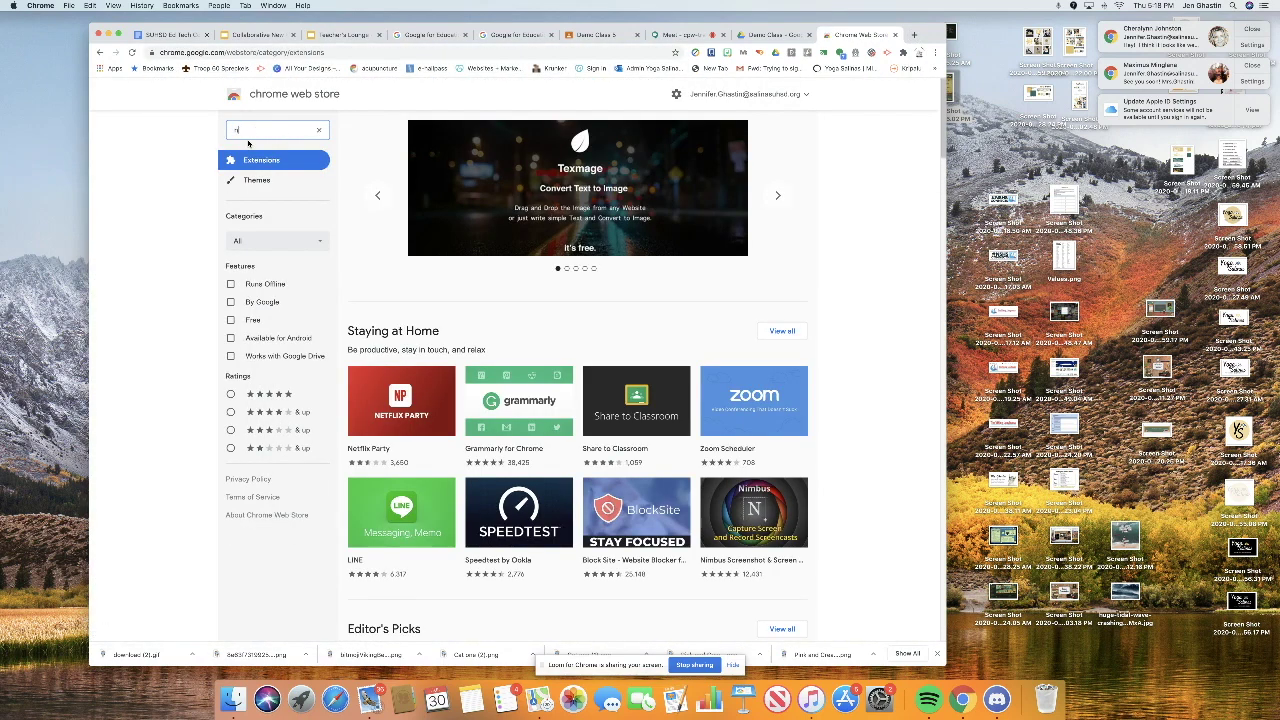
{"action": "type", "text": "od"}
{"action": "key", "text": "Return"}
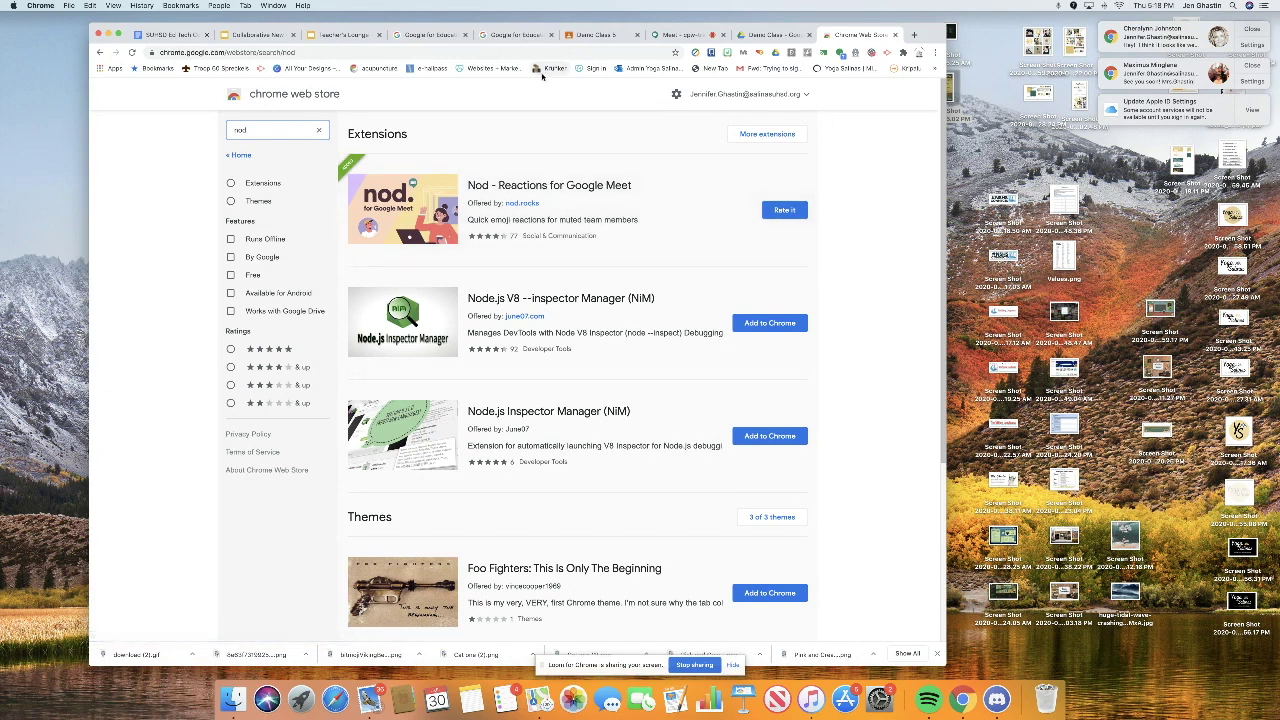
- Return to the Meet call and send an emoji reaction with the Nod extension
{"action": "left_click", "coordinate": [670, 37]}
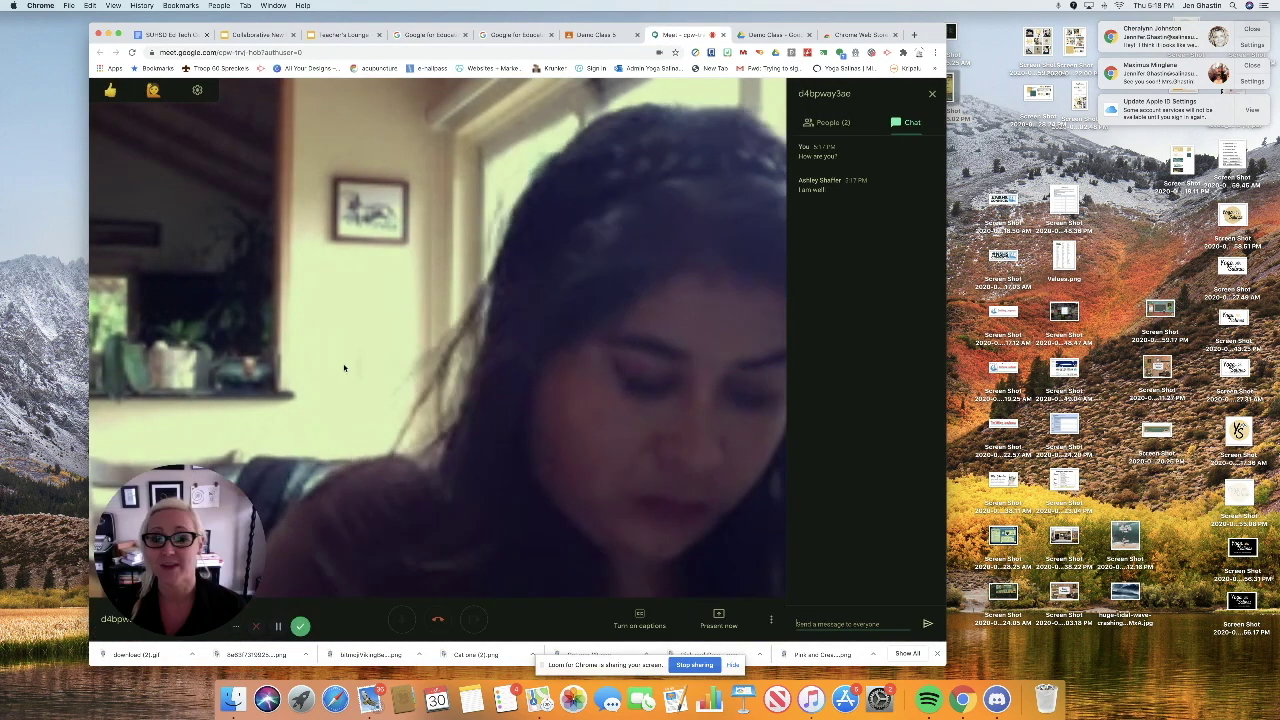
{"action": "left_click_drag", "start_coordinate": [228, 550], "coordinate": [228, 395]}
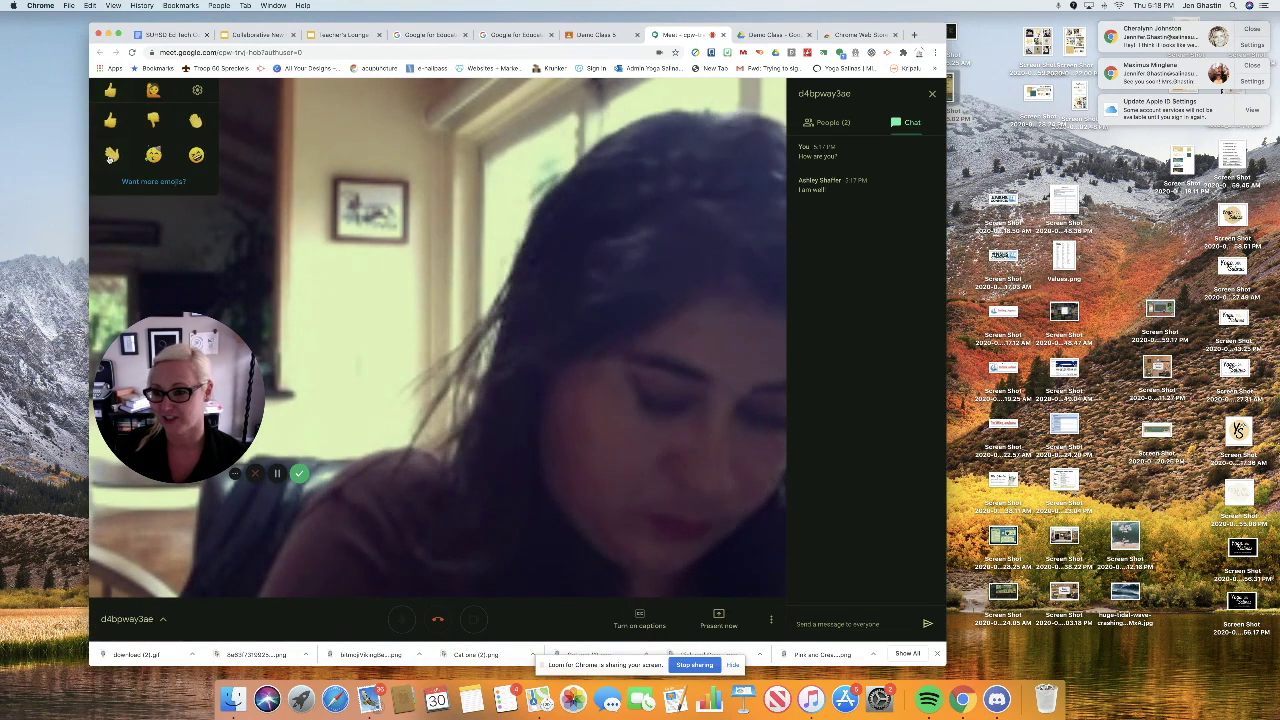
{"action": "left_click", "coordinate": [110, 155]}
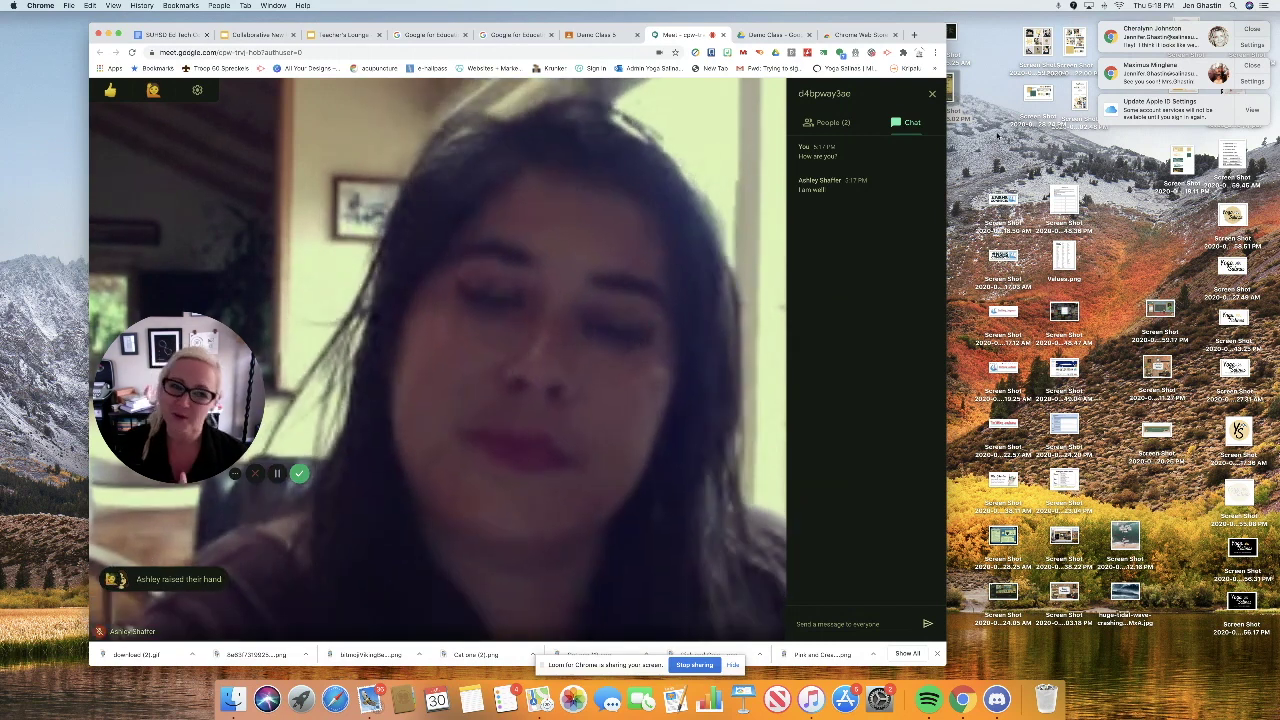
- Close the meeting chat and examine the meeting's joining details and attachments
{"action": "left_click", "coordinate": [932, 93]}
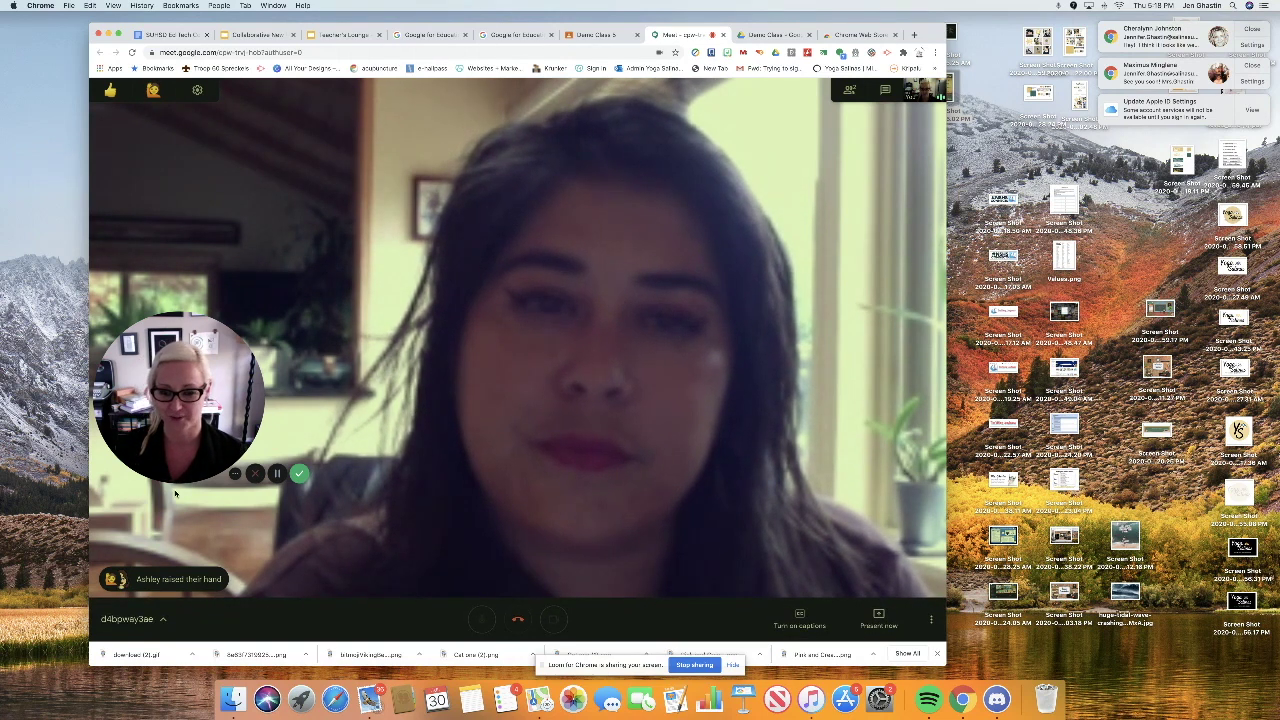
{"action": "left_click", "coordinate": [147, 621]}
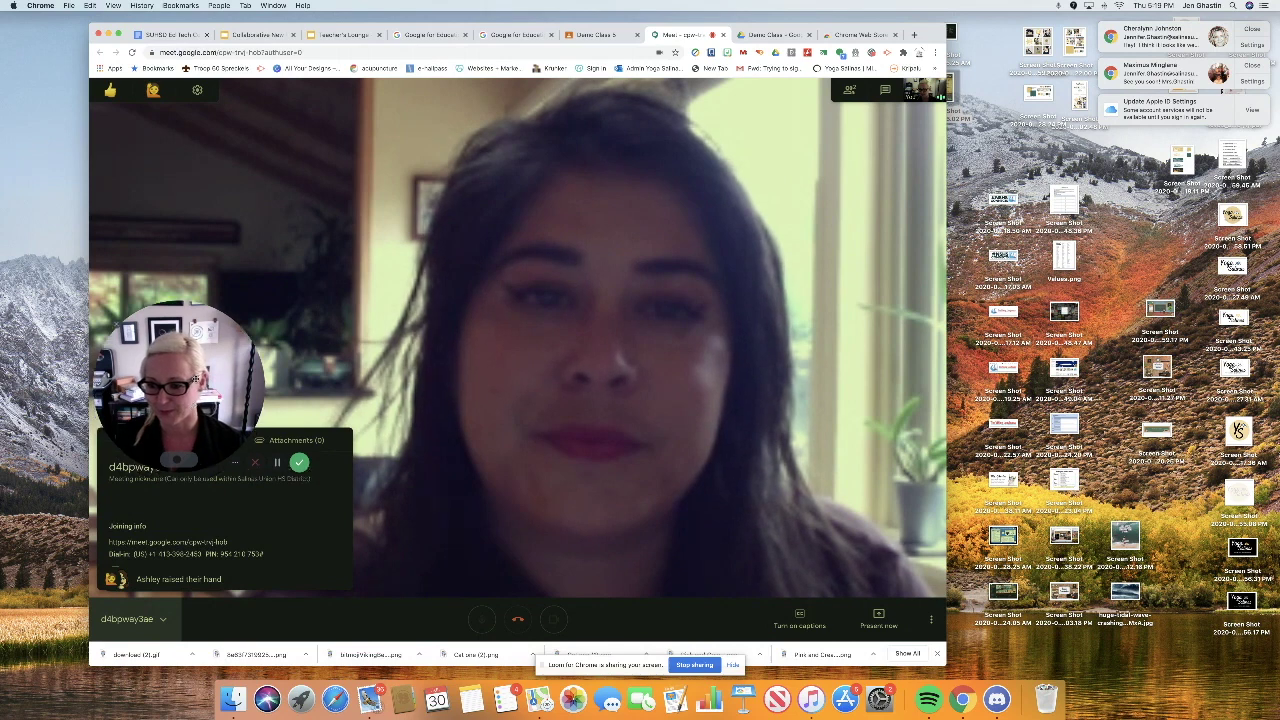
{"action": "left_click_drag", "start_coordinate": [194, 418], "coordinate": [214, 303]}
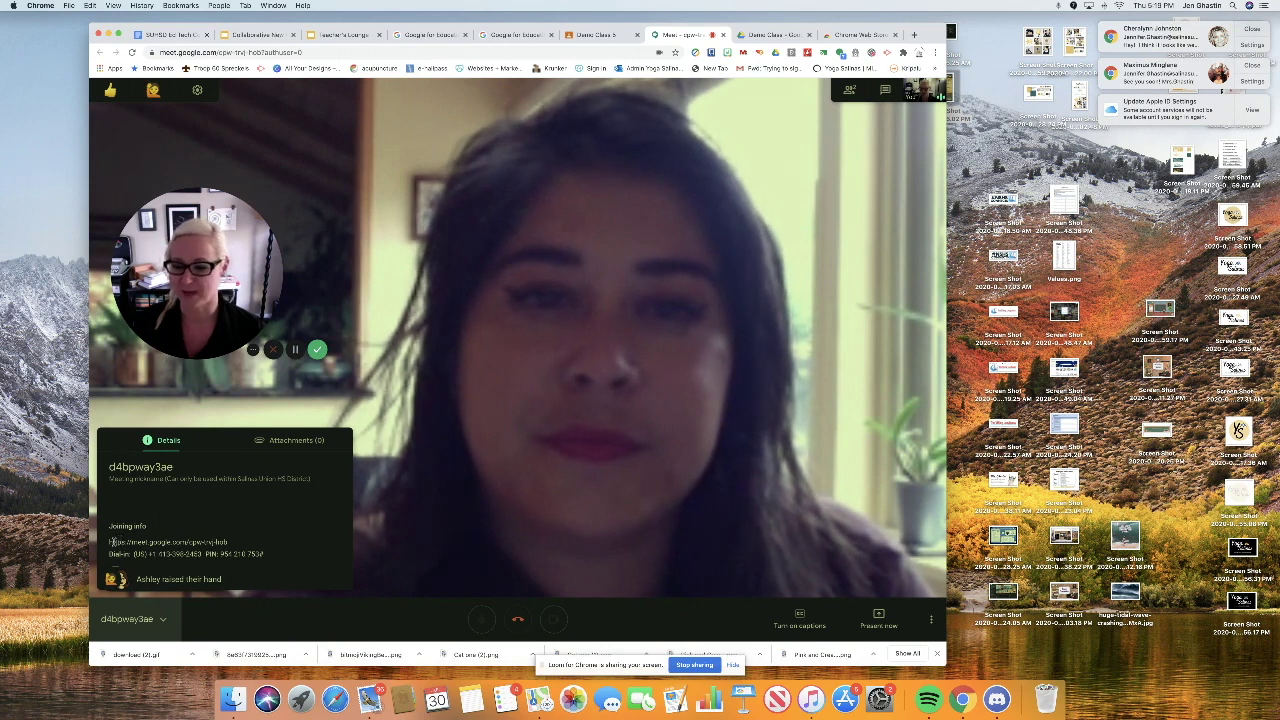
{"action": "left_click", "coordinate": [266, 443]}
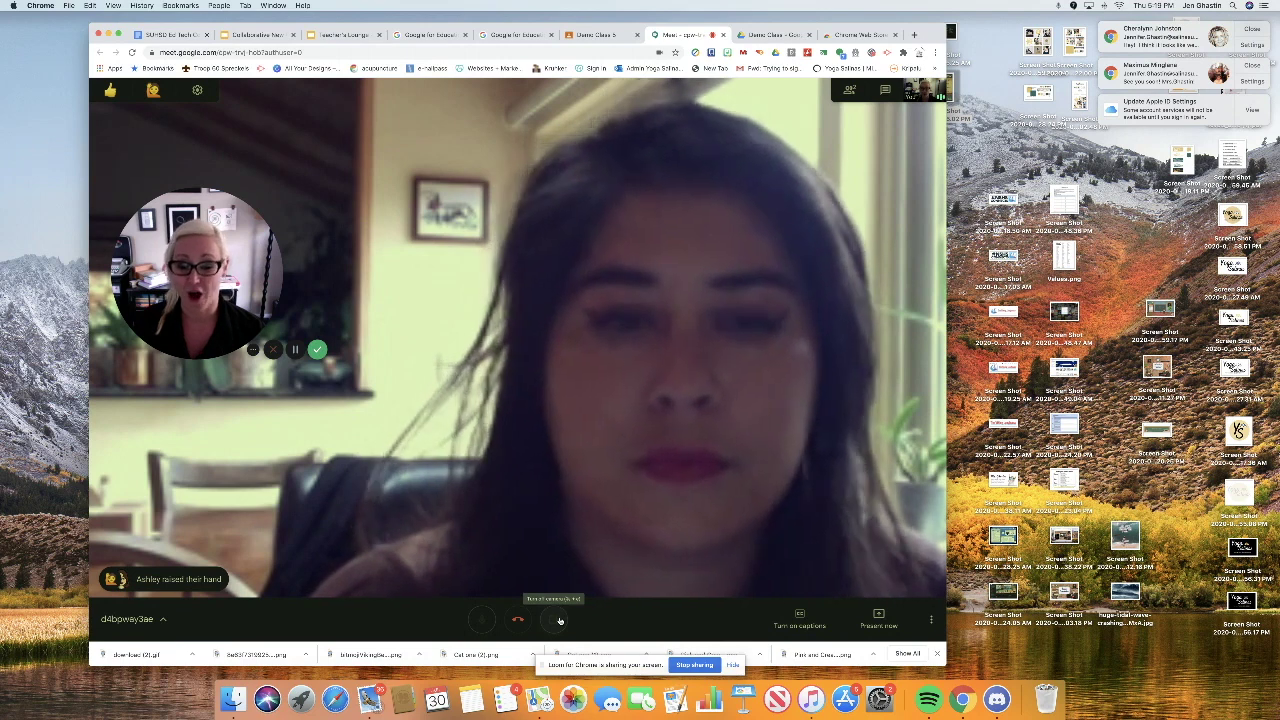
- Turn on live captions for the meeting, switching them off and on again to restart them
{"action": "left_click", "coordinate": [800, 618]}
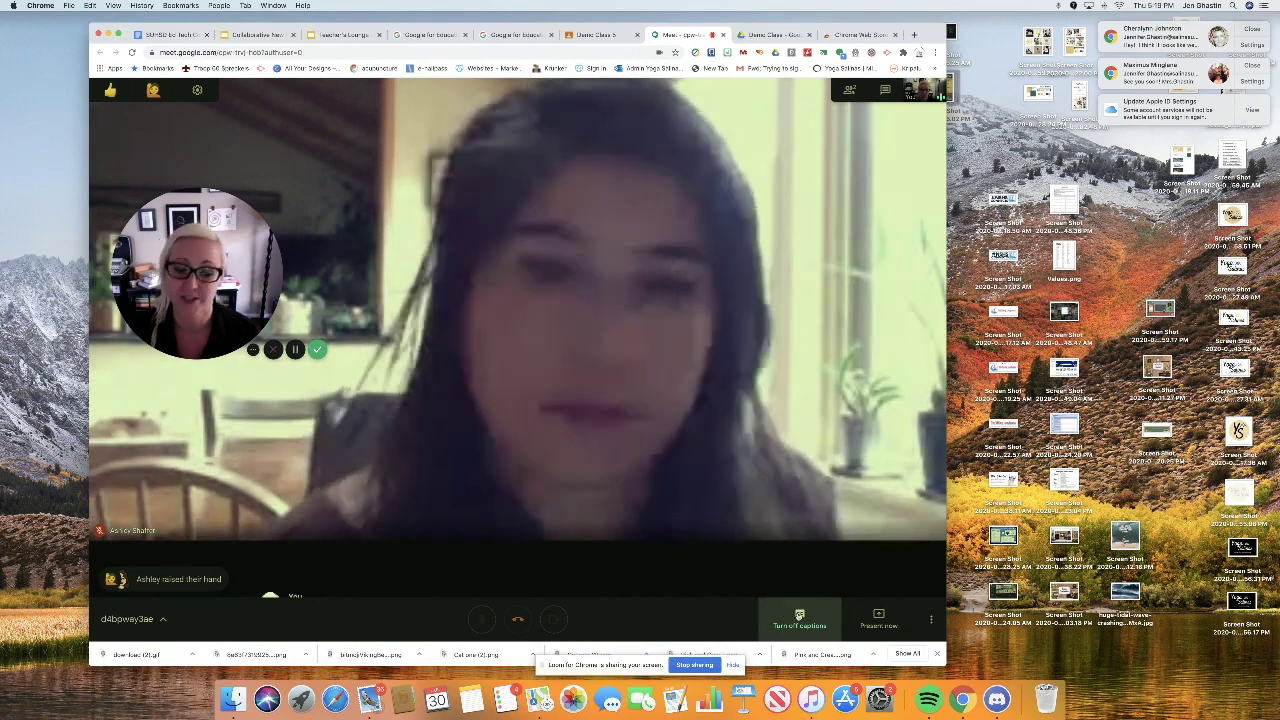
{"action": "left_click", "coordinate": [798, 616]}
{"action": "left_click", "coordinate": [798, 616]}
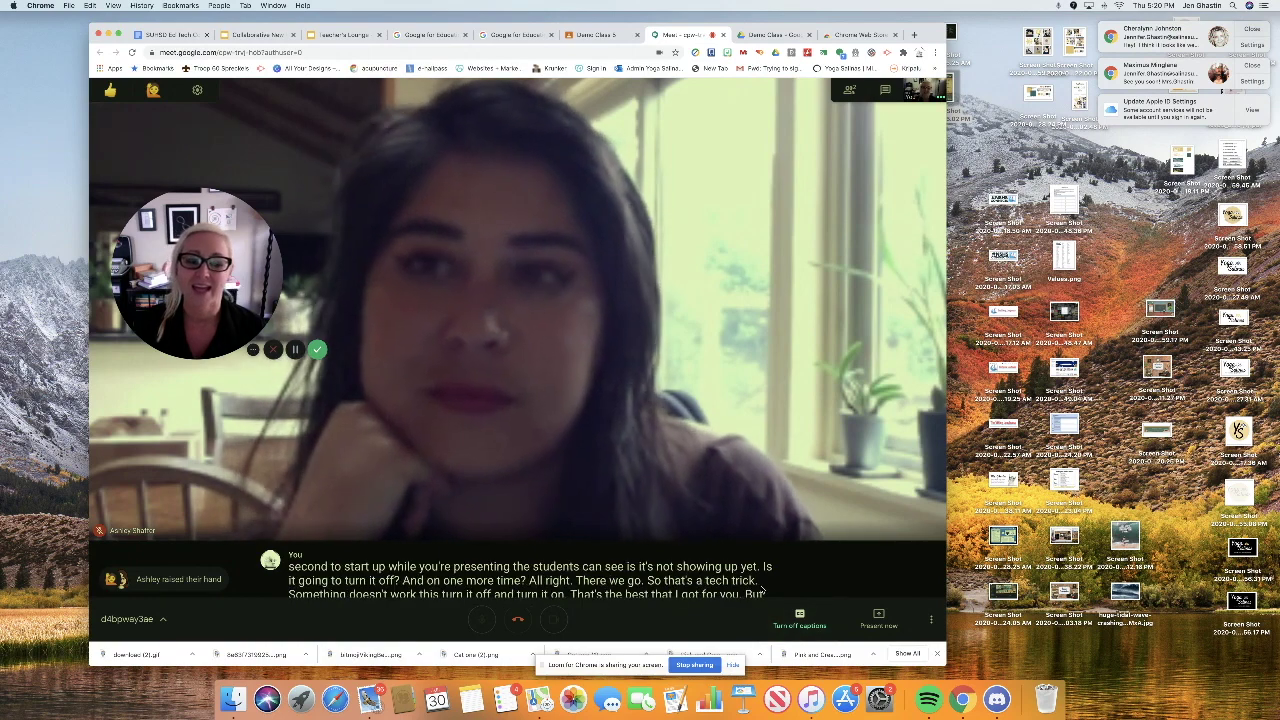
- Present the entire screen to the meeting and bring up the Demo Class folder in Google Drive
{"action": "left_click", "coordinate": [876, 619]}
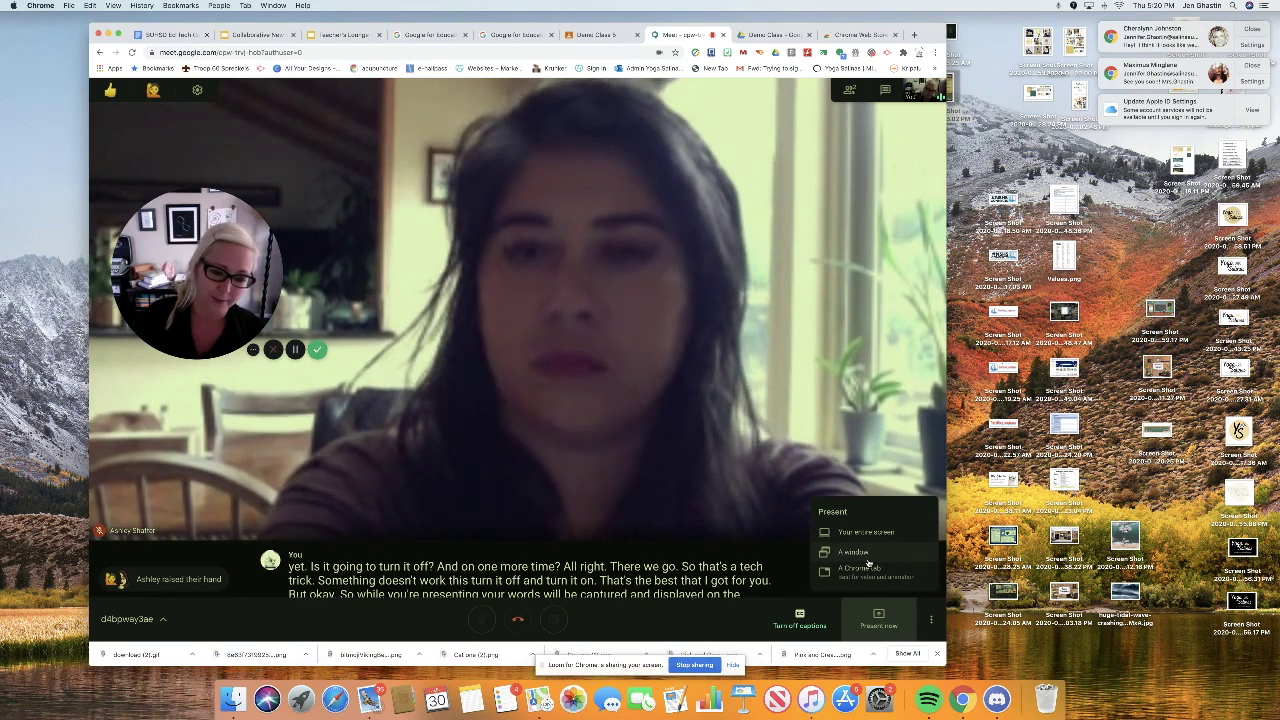
{"action": "left_click", "coordinate": [866, 533]}
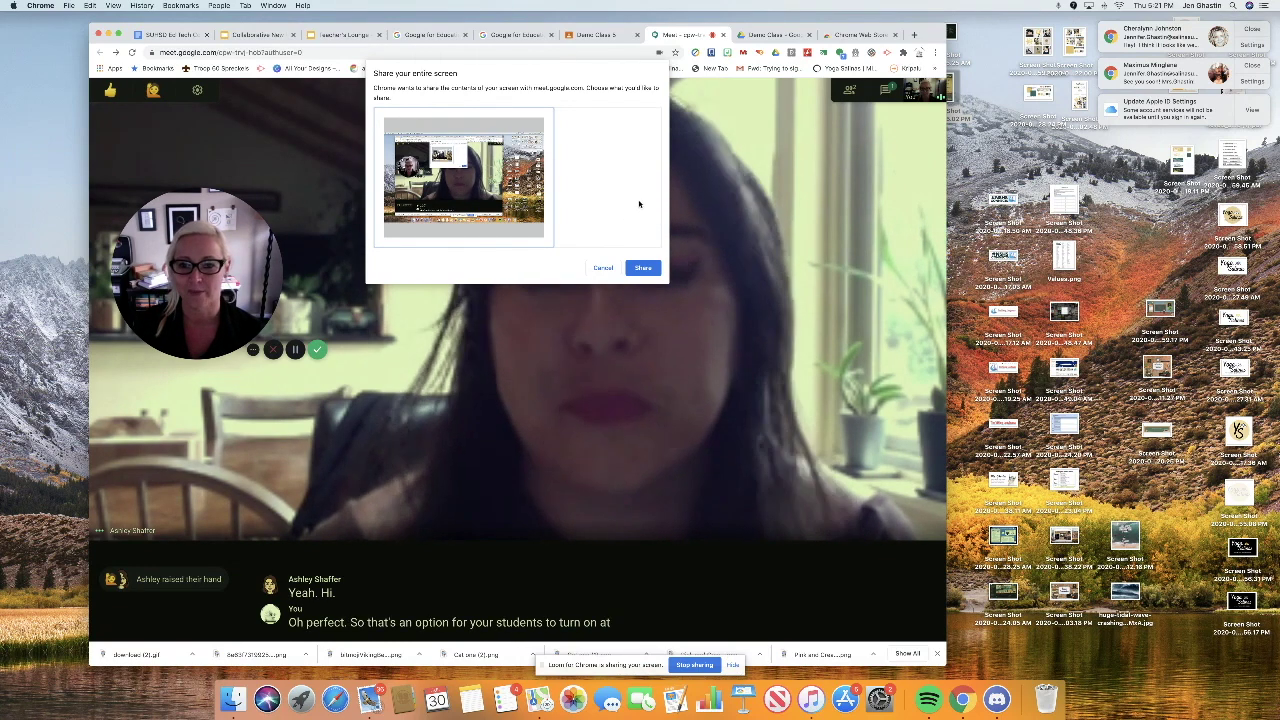
{"action": "left_click", "coordinate": [645, 268]}
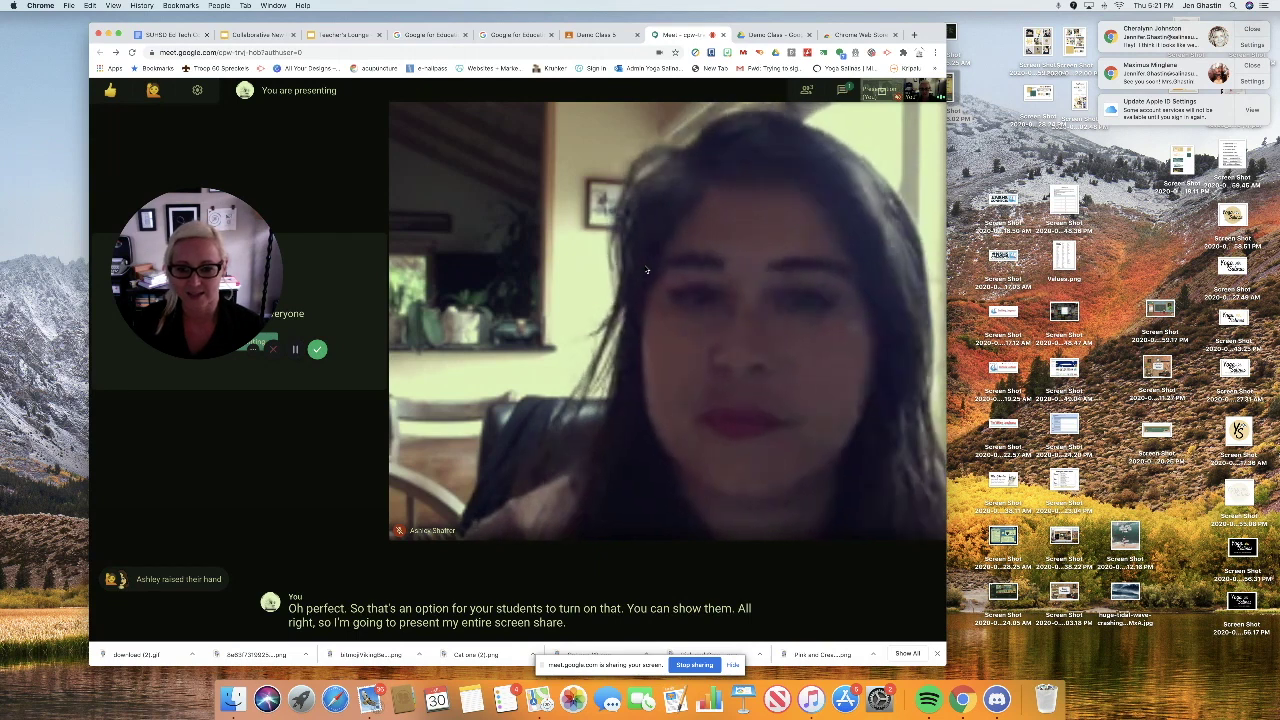
{"action": "left_click", "coordinate": [770, 34]}
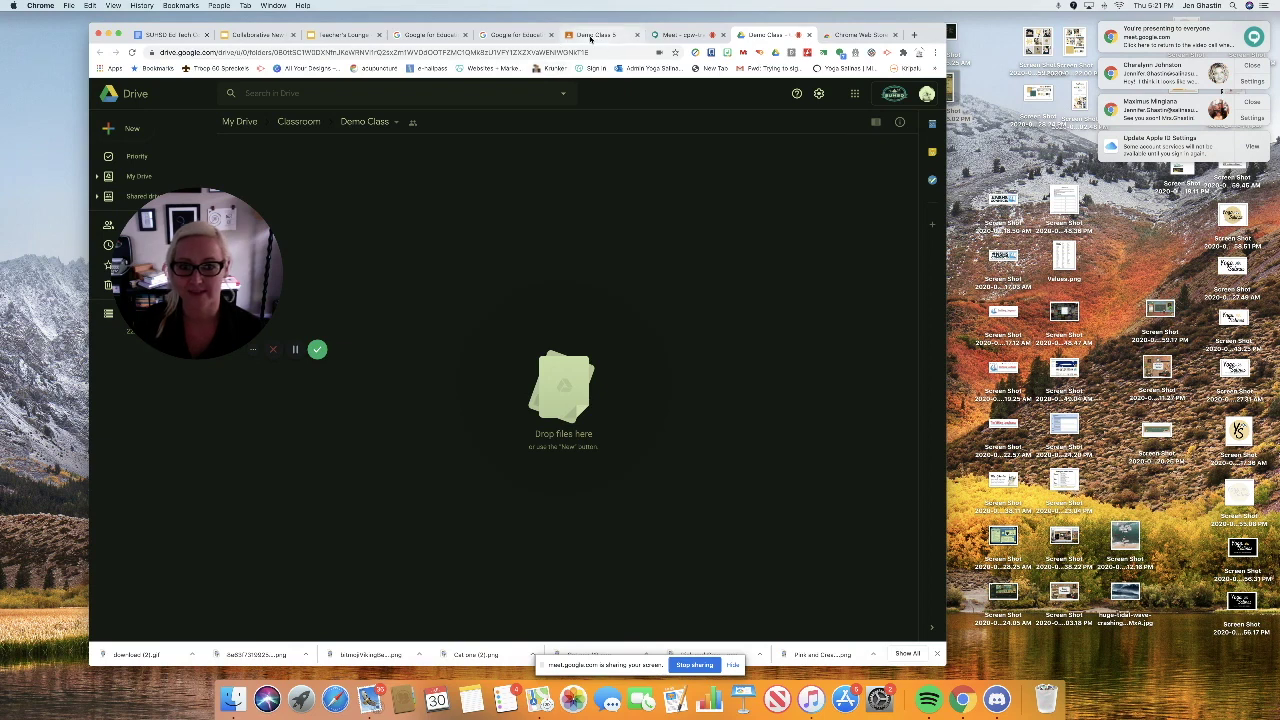
- Show the Teacher's Lounge presentation to the meeting, and stop sharing the screen
{"action": "left_click", "coordinate": [336, 35]}
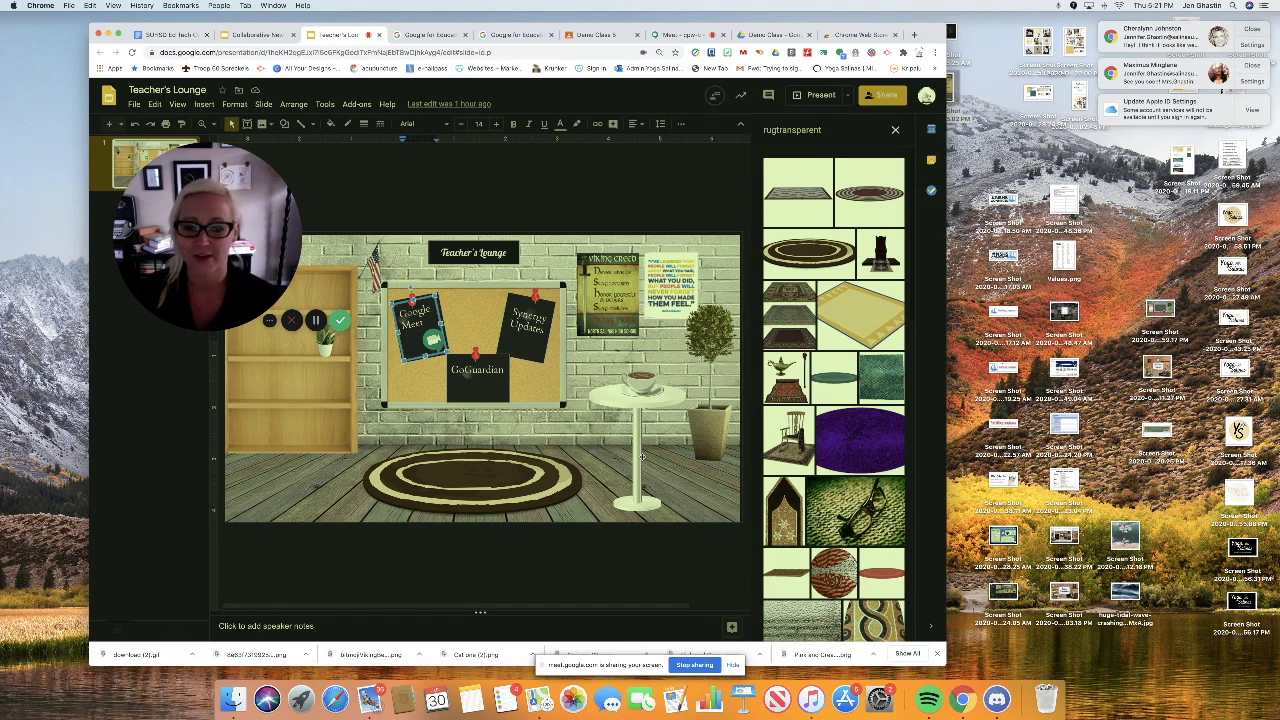
{"action": "left_click", "coordinate": [695, 666]}
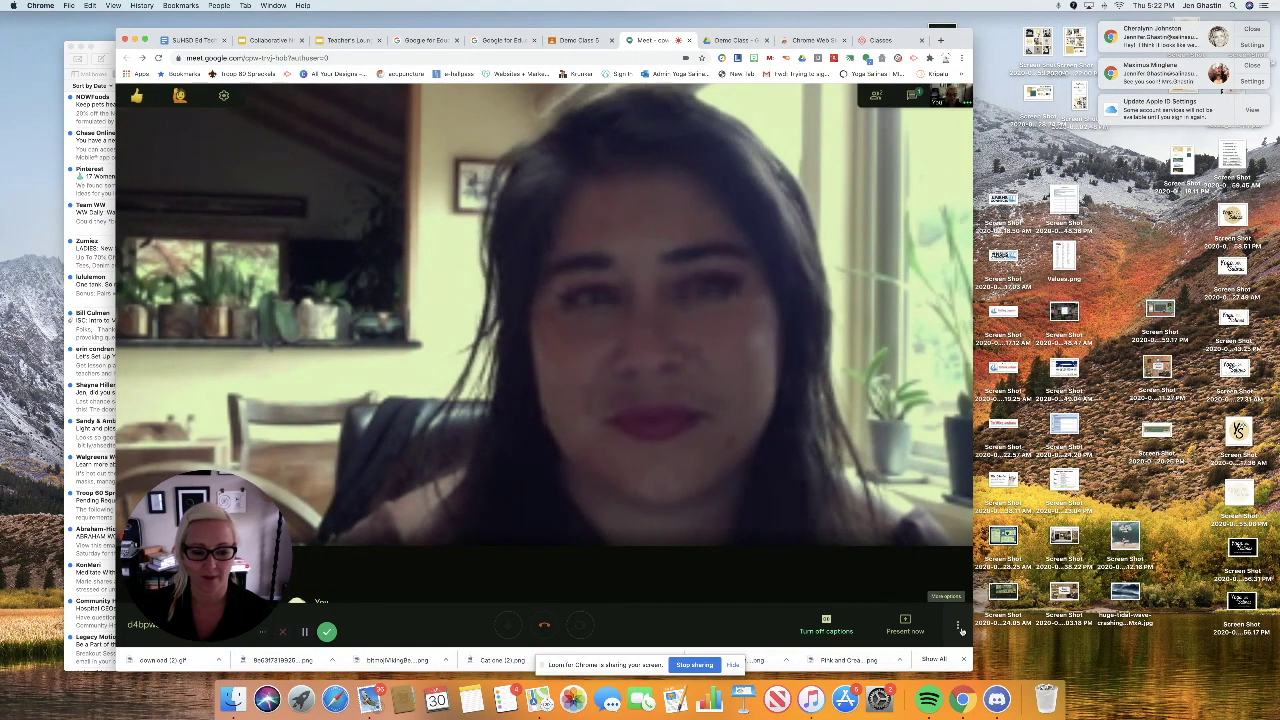
- Review the additional meeting options and change the meeting layout to Sidebar
{"action": "left_click", "coordinate": [959, 627]}
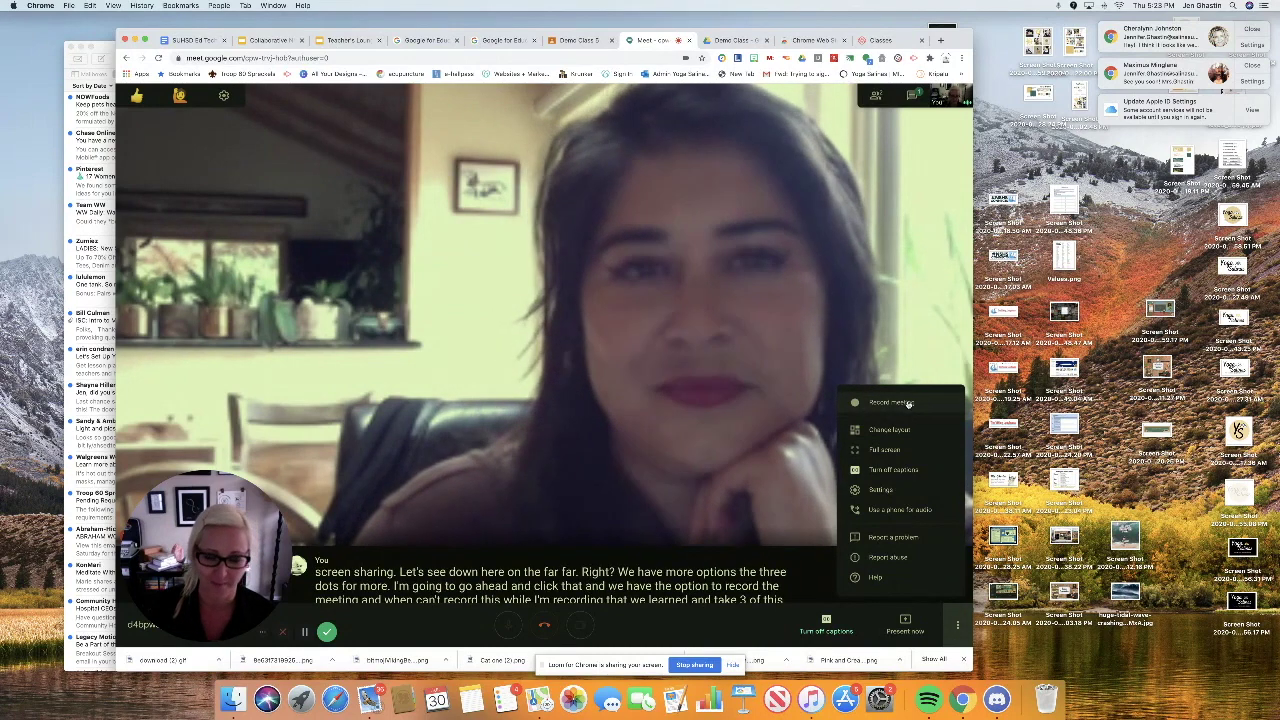
{"action": "left_click", "coordinate": [893, 431]}
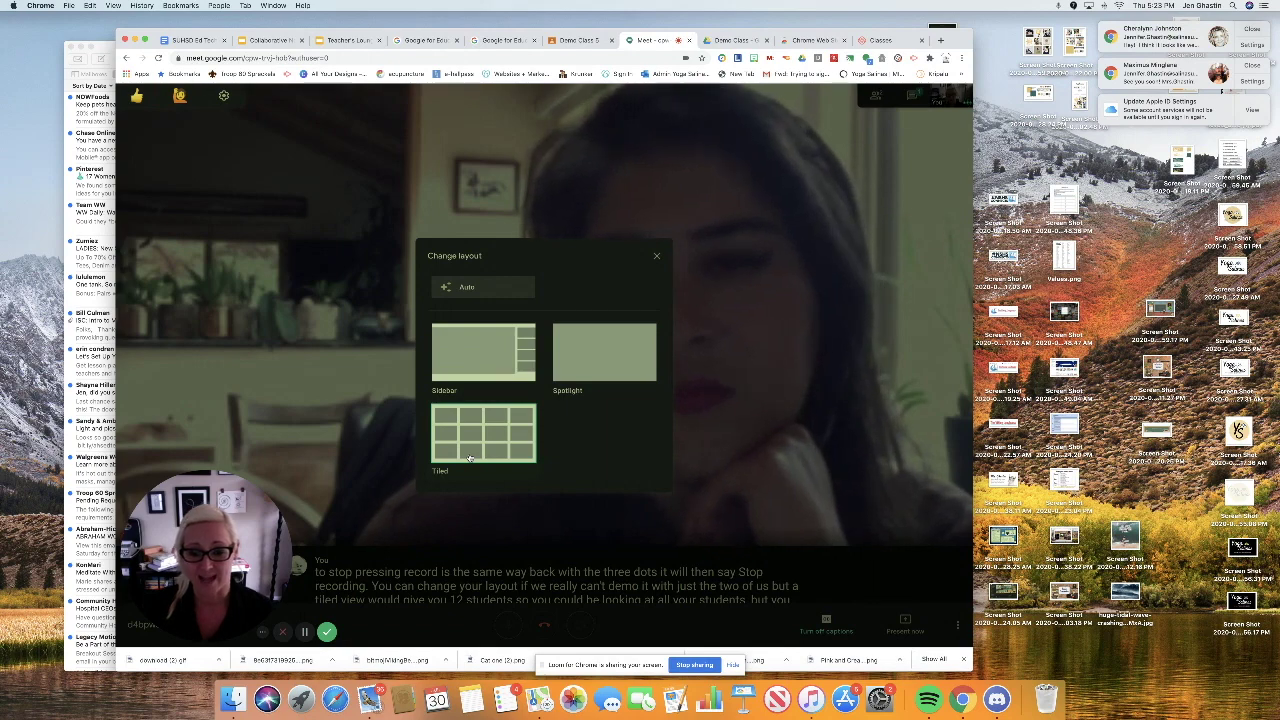
{"action": "left_click", "coordinate": [486, 342]}
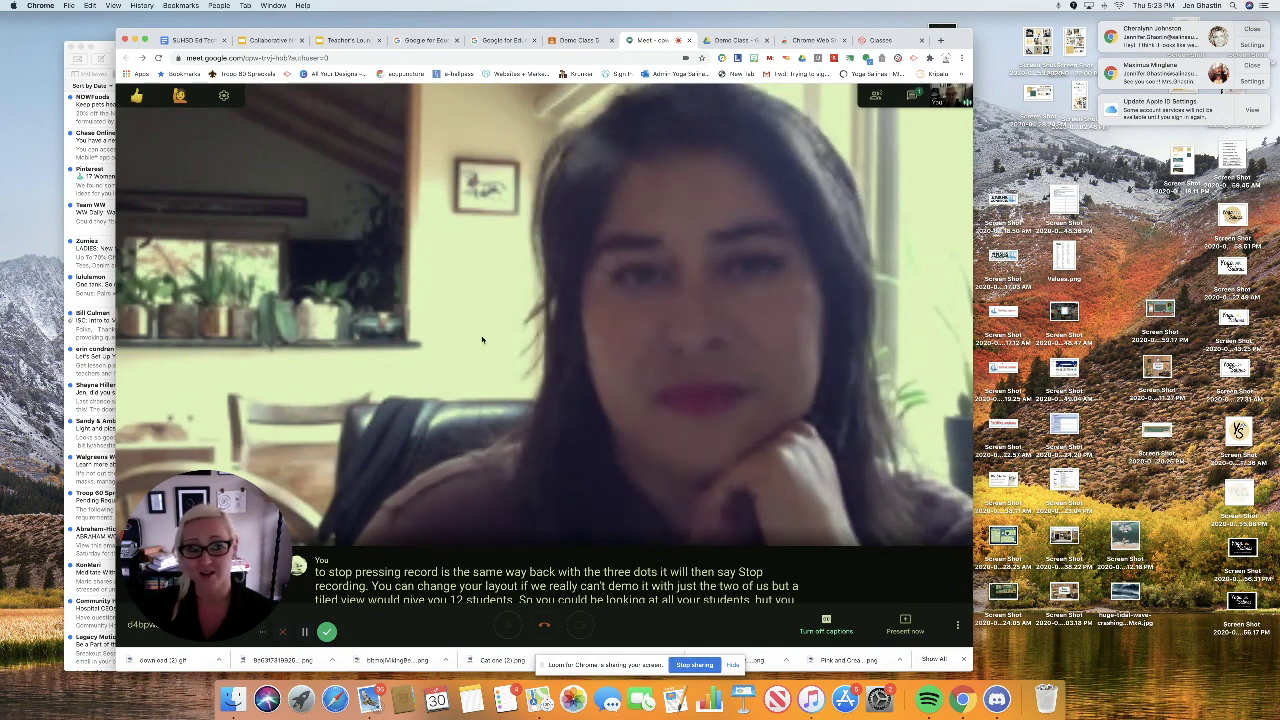
- Look over the presenting choices and turn off the meeting's live captions
{"action": "left_click", "coordinate": [904, 622]}
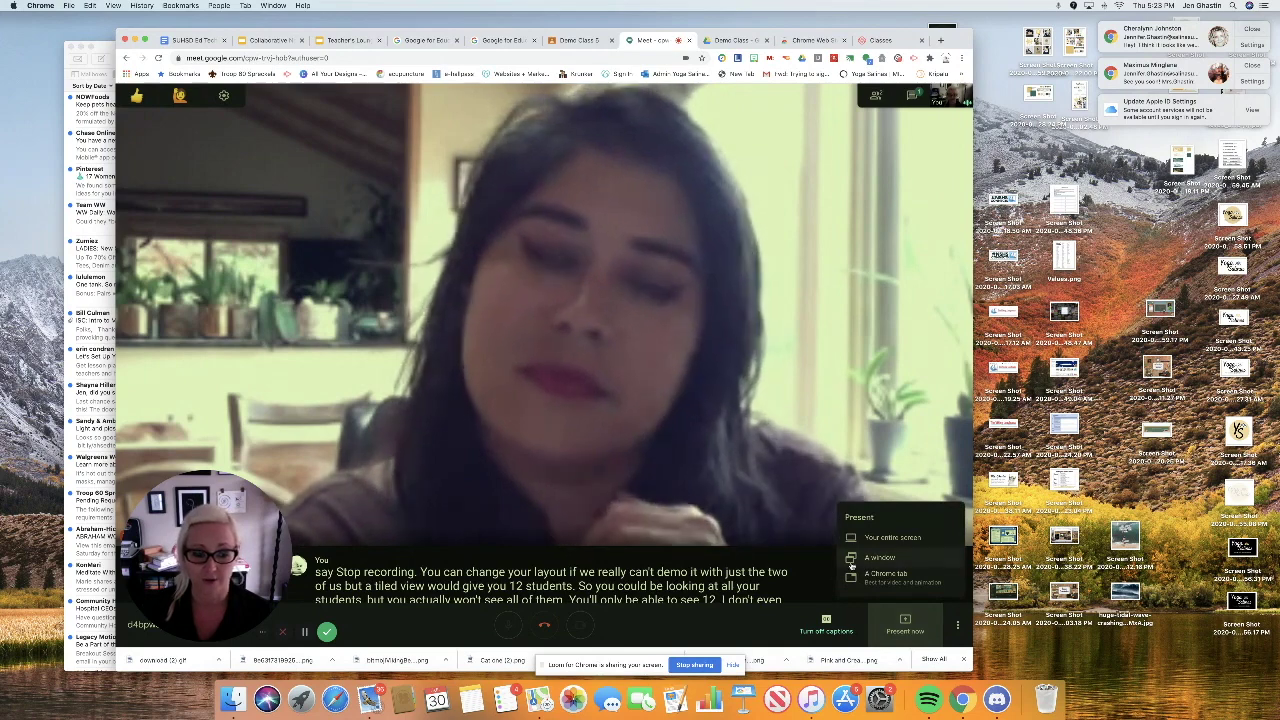
{"action": "left_click", "coordinate": [956, 624]}
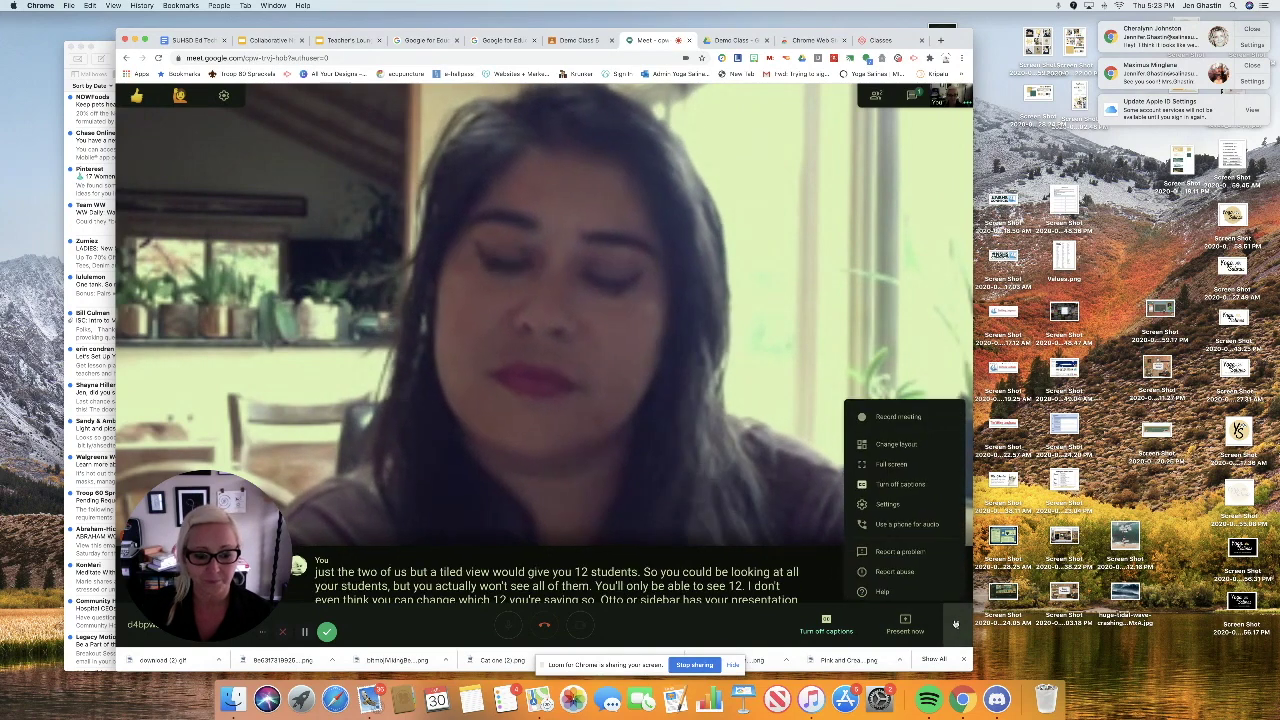
{"action": "left_click", "coordinate": [900, 472]}
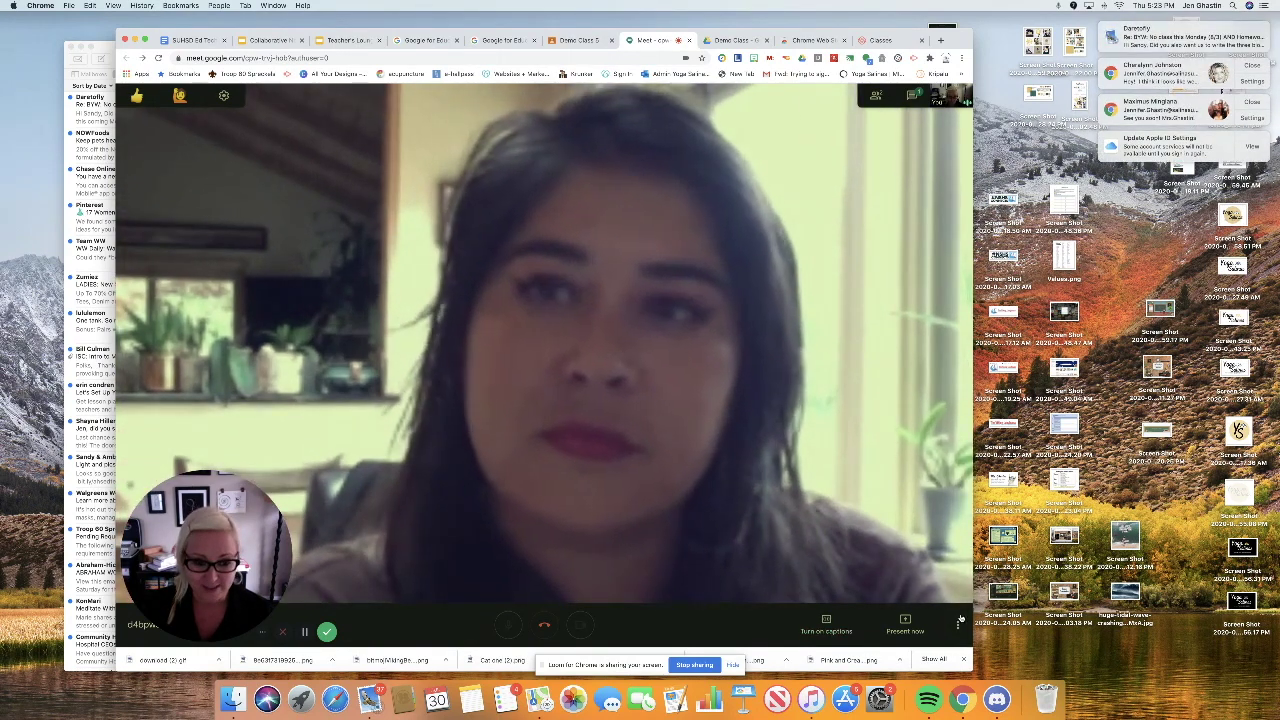
- Examine the meeting's microphone and speaker settings, close them and bring the additional meeting options back up
{"action": "left_click", "coordinate": [959, 620]}
{"action": "left_click", "coordinate": [888, 492]}
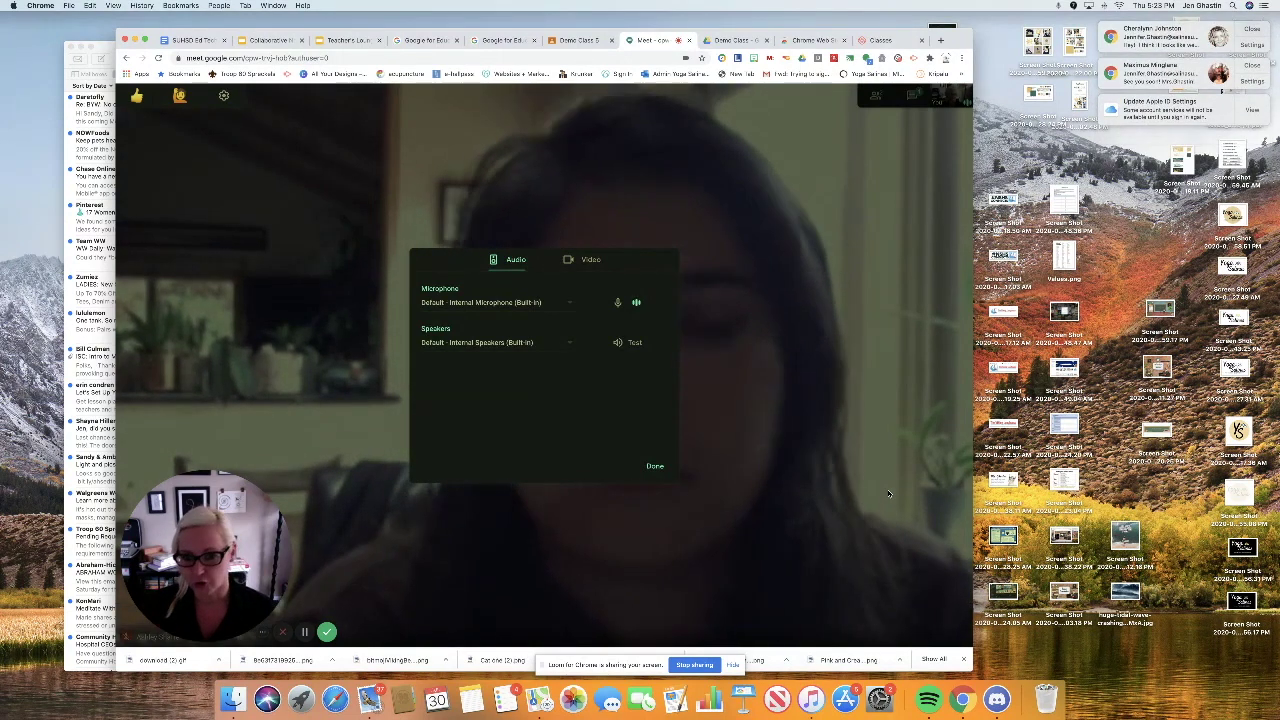
{"action": "left_click", "coordinate": [654, 466]}
{"action": "left_click", "coordinate": [955, 626]}
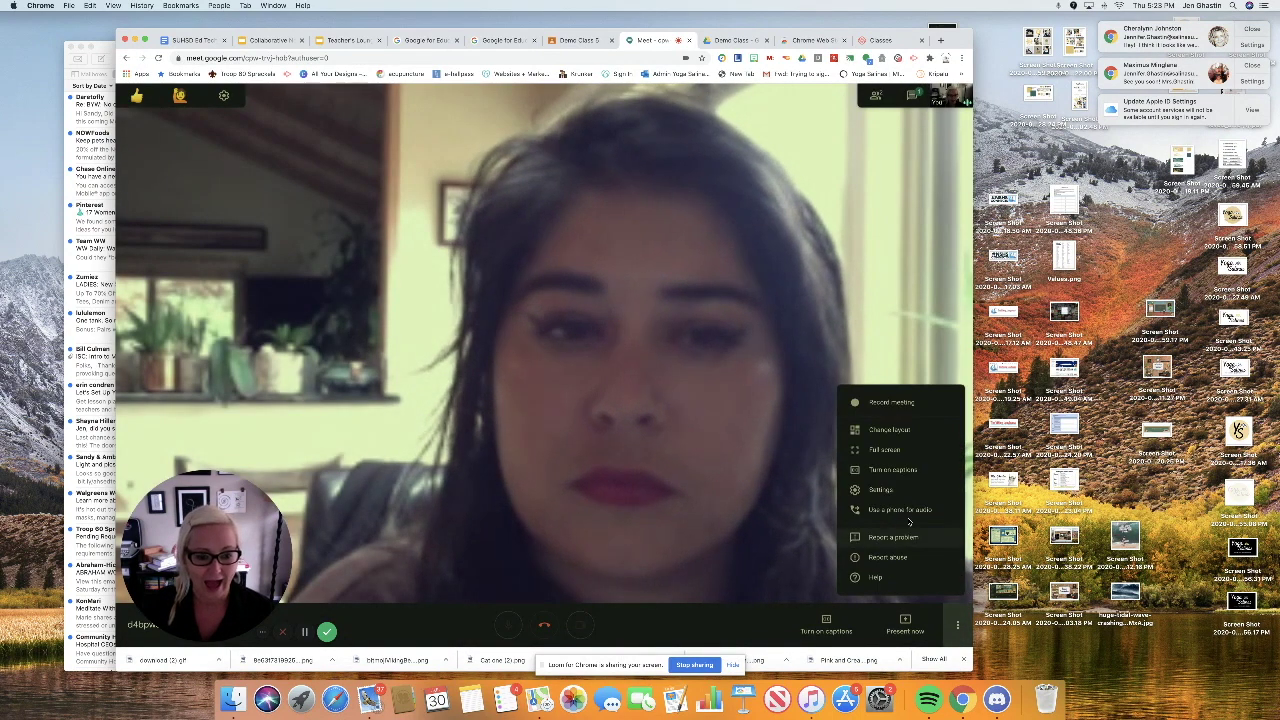